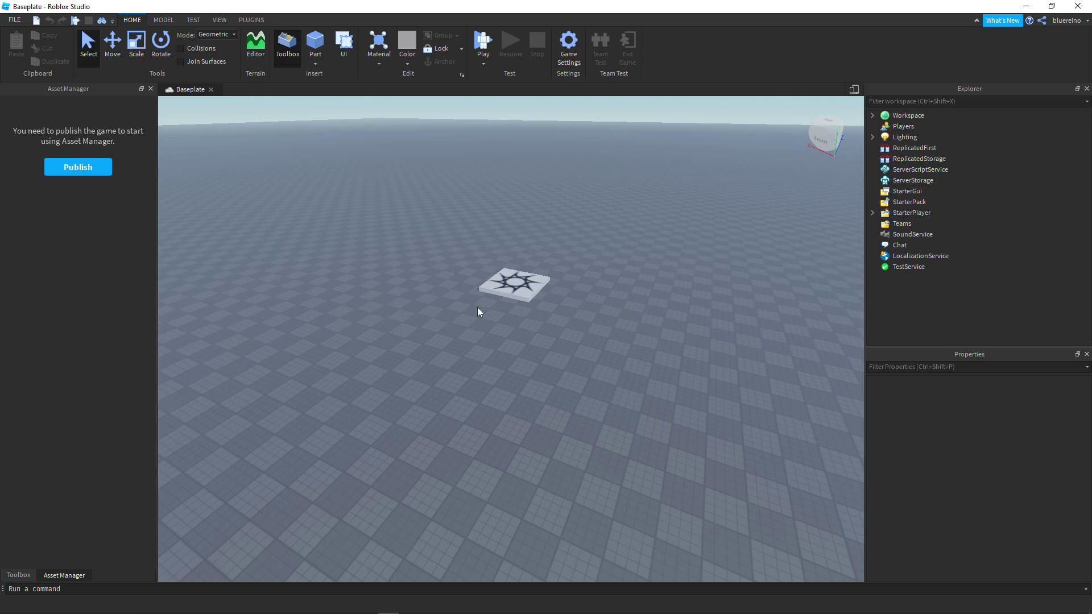
{"action": "right_click_drag", "start_coordinate": [478, 330], "coordinate": [478, 330]}
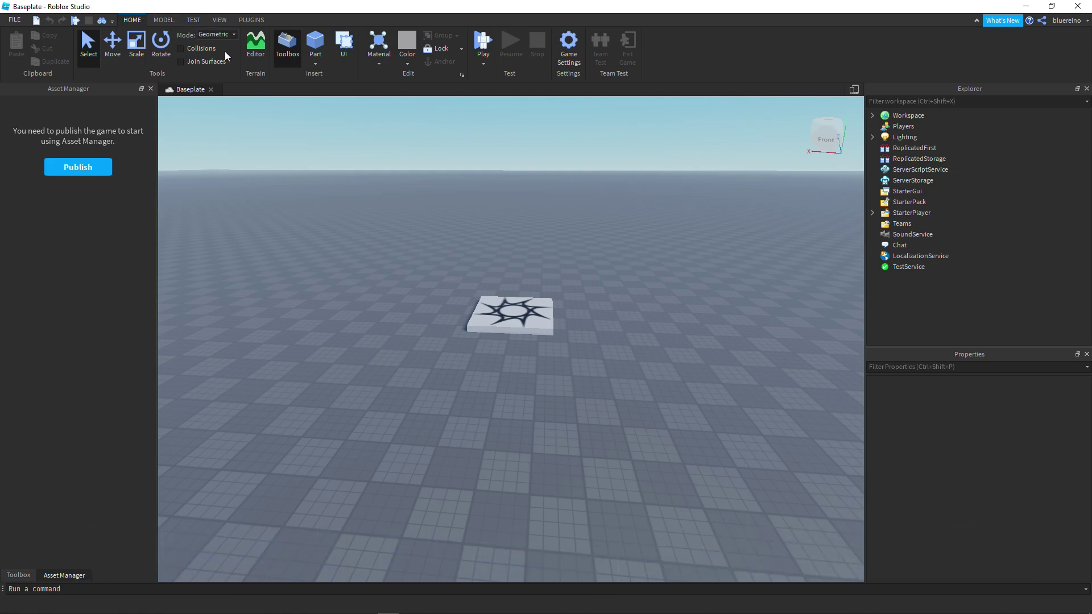
{"action": "right_click_drag", "start_coordinate": [416, 221], "coordinate": [422, 203]}
{"action": "key", "text": "d"}
{"action": "key", "text": "w"}
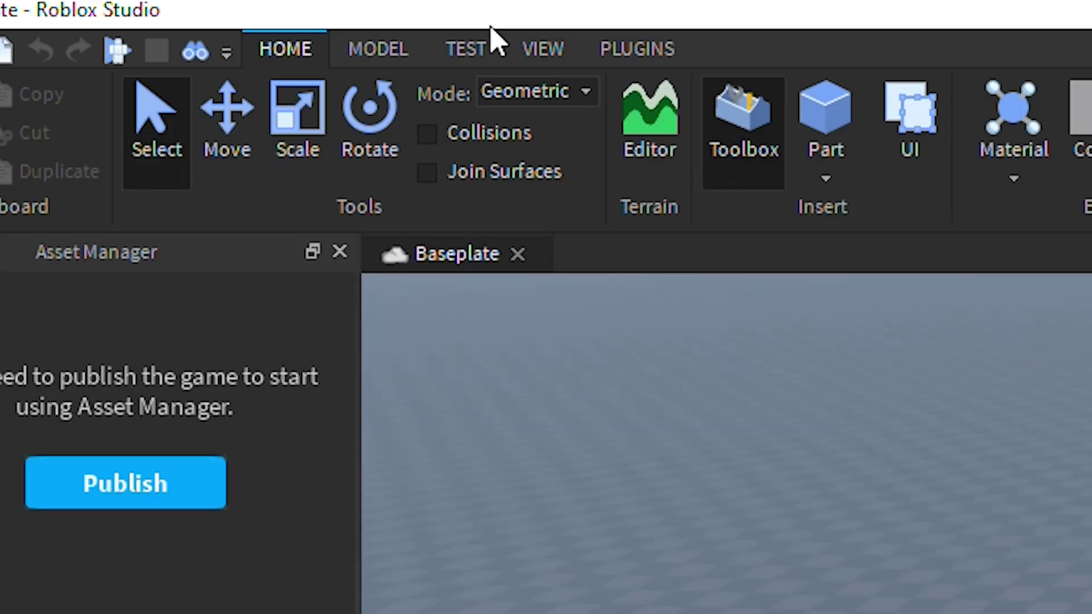
Hide the Asset Manager and show it again
{"action": "left_click", "coordinate": [221, 20]}
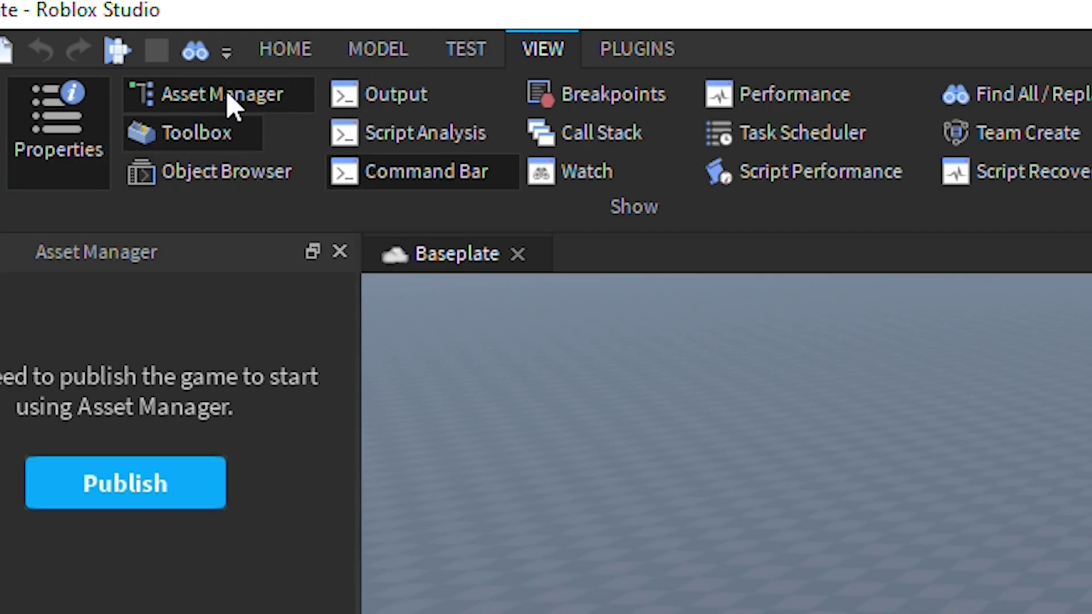
{"action": "left_click", "coordinate": [182, 96]}
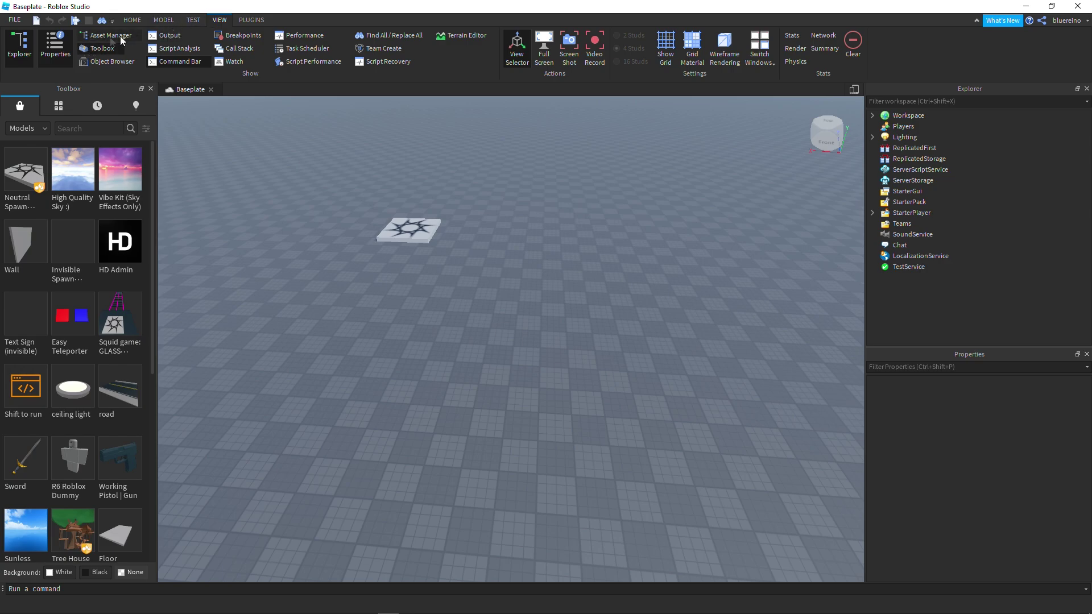
{"action": "left_click", "coordinate": [96, 36]}
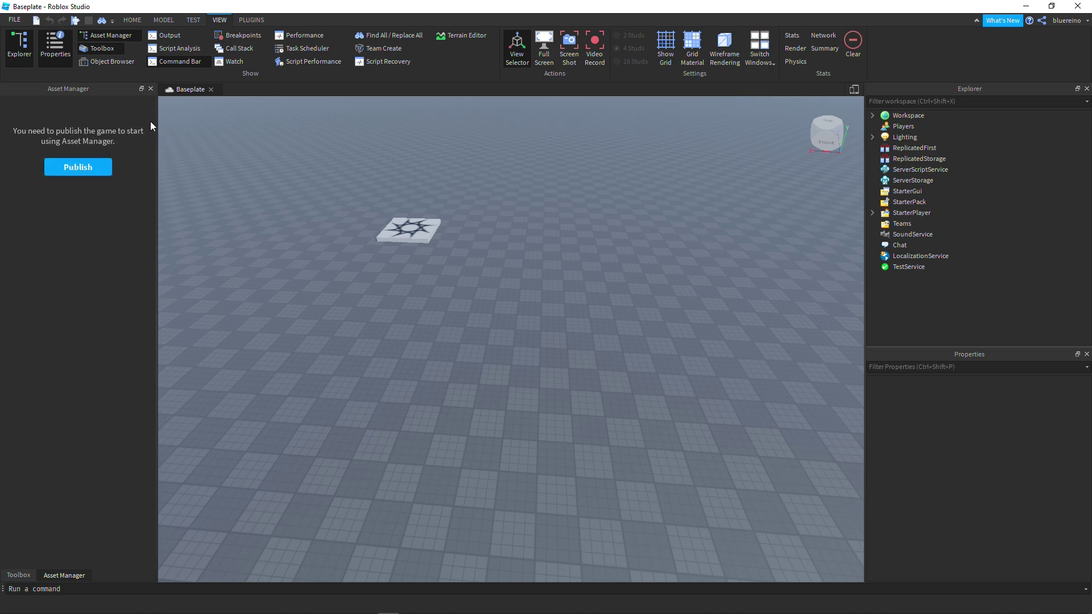
Publish the place as a new game named "garbage", and select the Meshes folder among its assets
{"action": "left_click", "coordinate": [73, 169]}
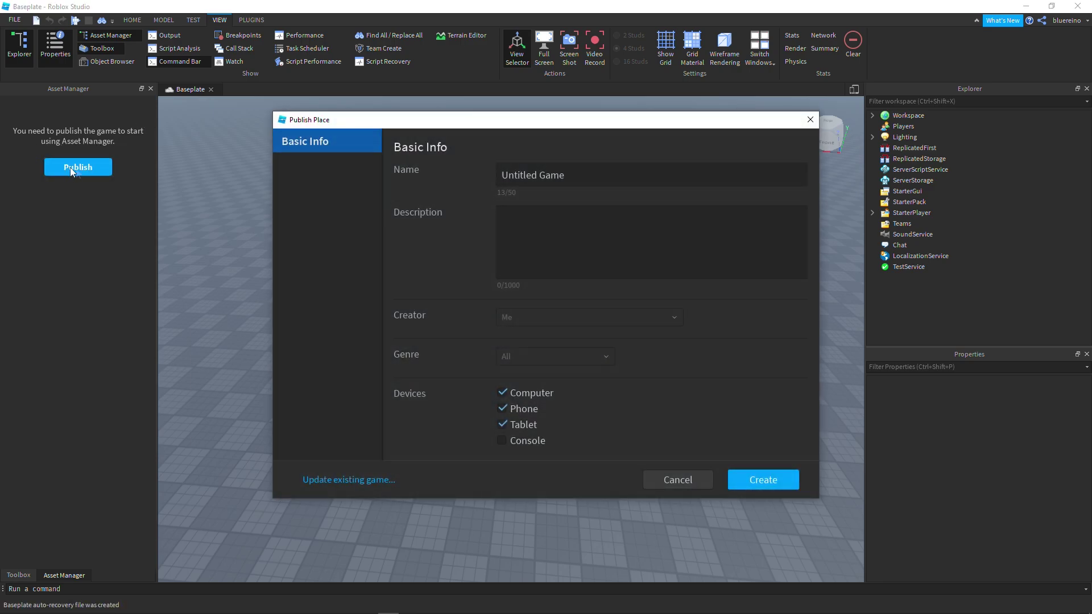
{"action": "left_click_drag", "start_coordinate": [556, 178], "coordinate": [388, 165]}
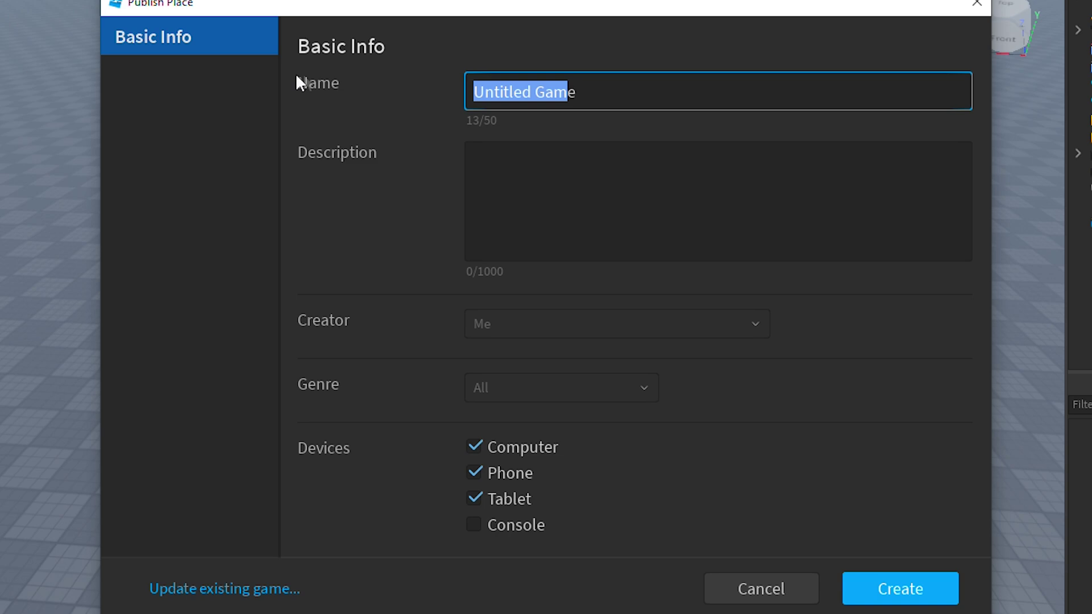
{"action": "double_click", "coordinate": [570, 85]}
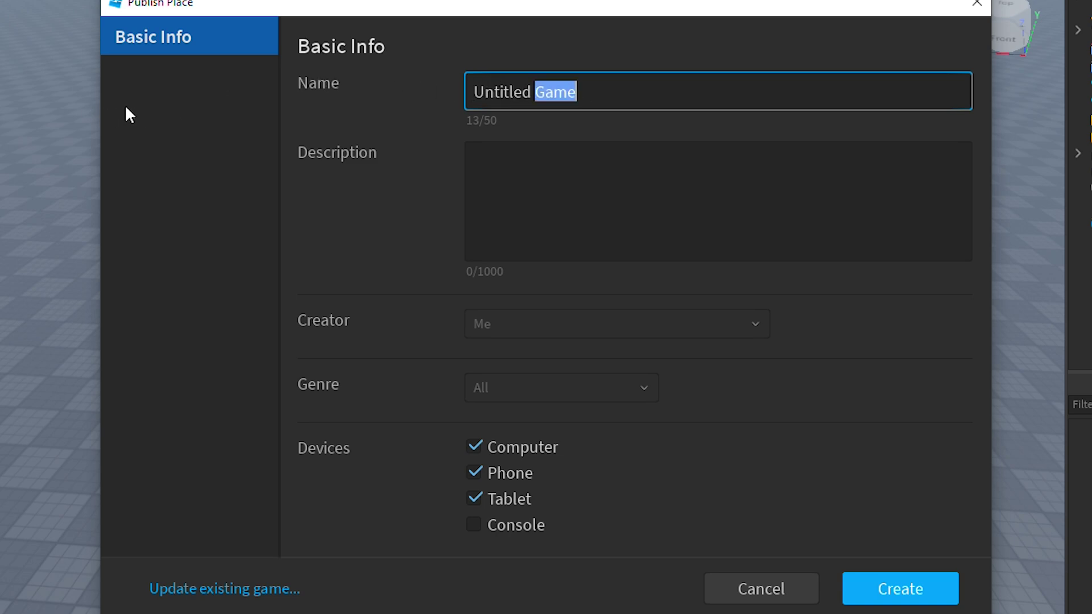
{"action": "key", "text": "ctrl+a"}
{"action": "key", "text": "BackSpace"}
{"action": "type", "text": "garbage"}
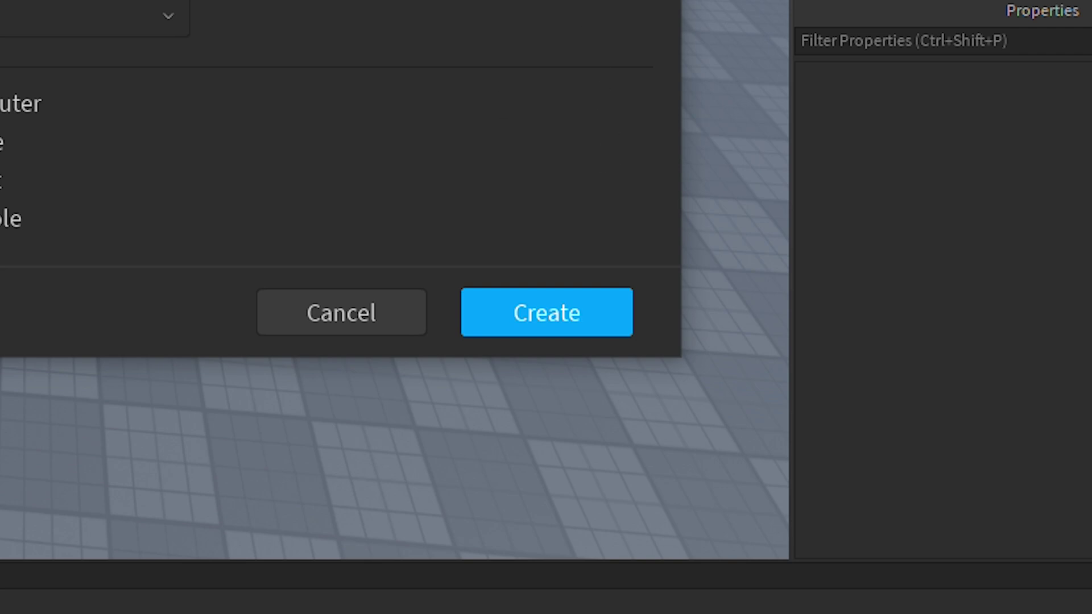
{"action": "left_click", "coordinate": [520, 313]}
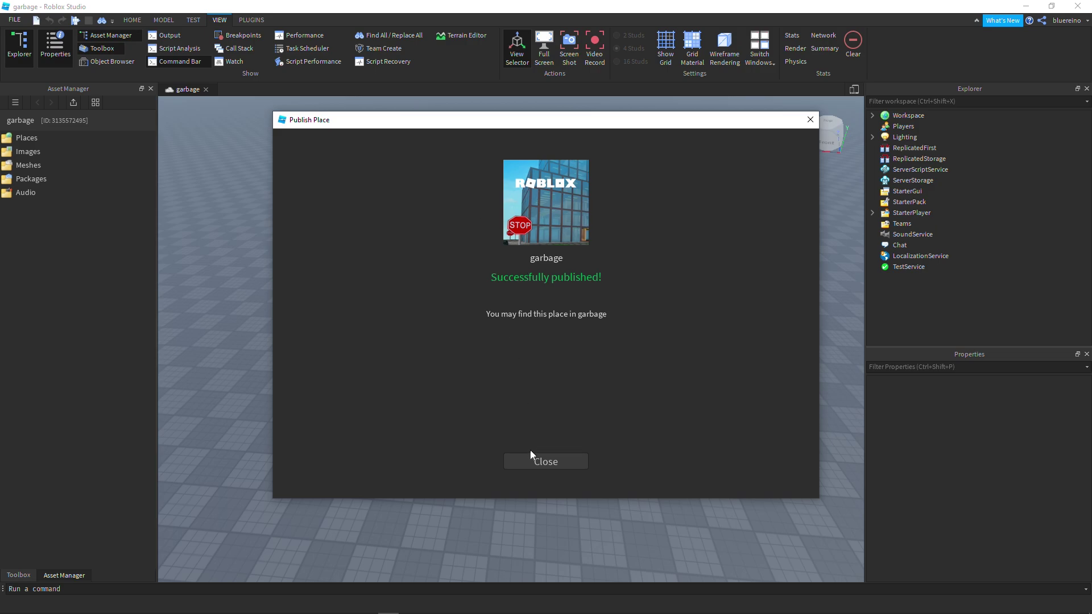
{"action": "left_click", "coordinate": [531, 460]}
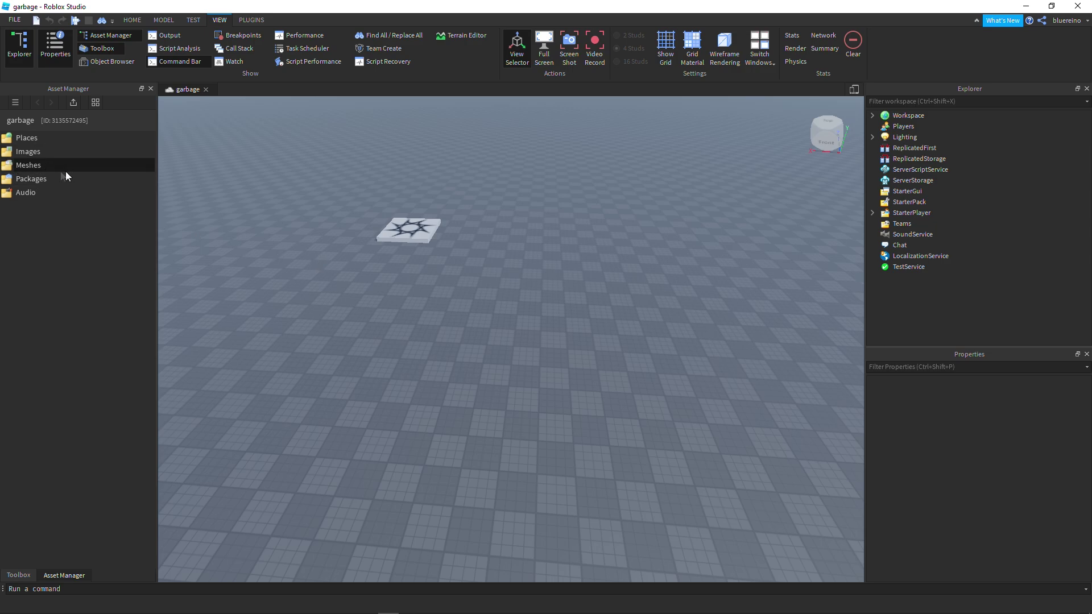
{"action": "left_click", "coordinate": [35, 165]}
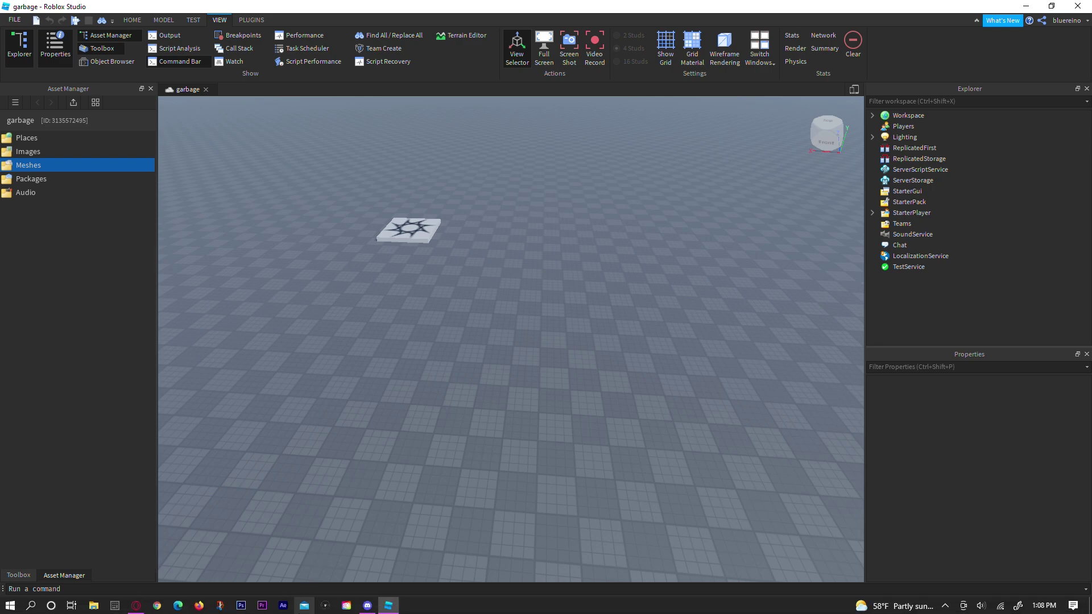
Switch to the web browser and open the Sketchfab home page in a new tab from the Sketchfab profile page
{"action": "left_click", "coordinate": [135, 606]}
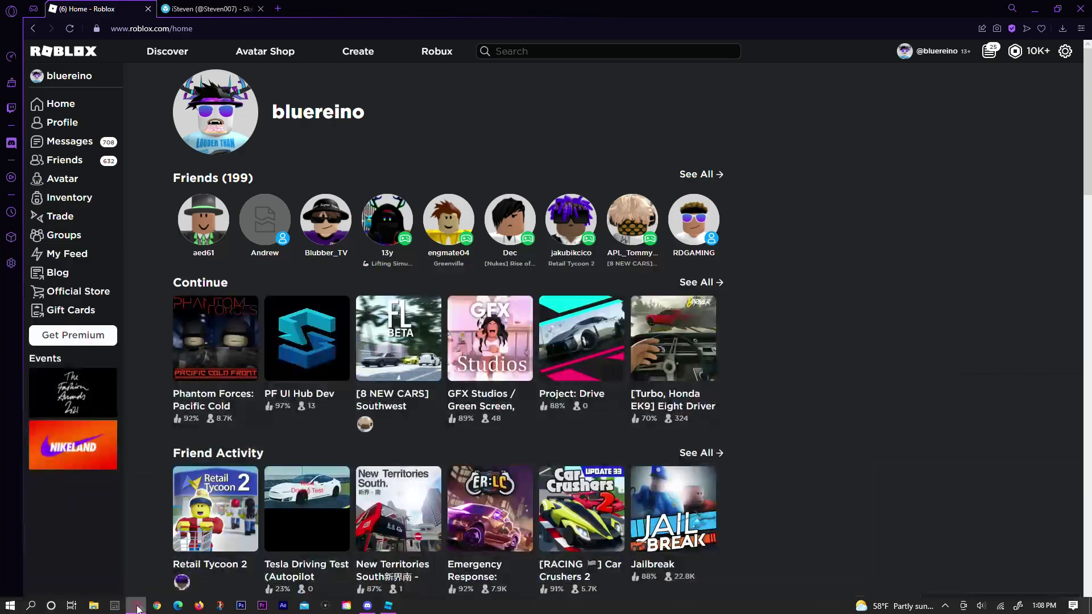
{"action": "left_click", "coordinate": [209, 7]}
{"action": "scroll", "coordinate": [284, 296], "scroll_direction": "up", "scroll_amount": 5}
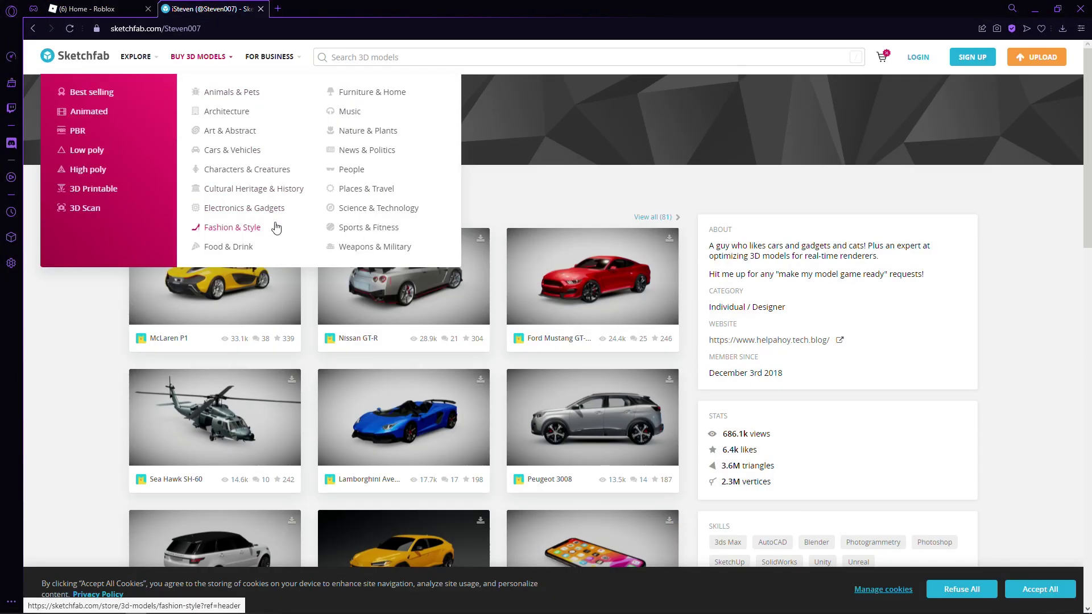
{"action": "right_click", "coordinate": [69, 57]}
{"action": "left_click", "coordinate": [113, 63]}
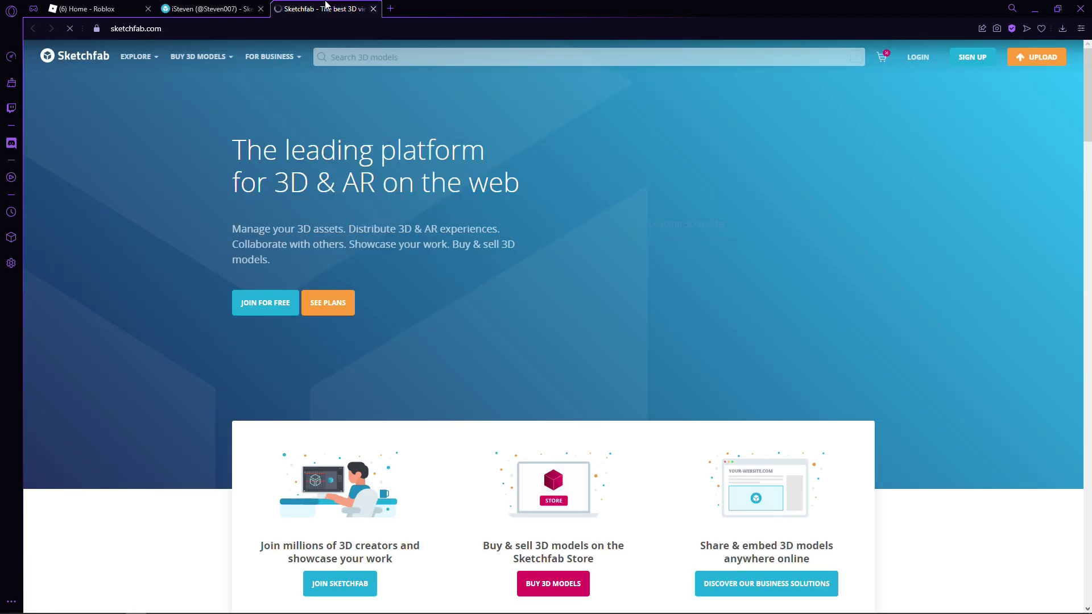
{"action": "scroll", "coordinate": [330, 197], "scroll_direction": "down", "scroll_amount": 3}
{"action": "scroll", "coordinate": [330, 197], "scroll_direction": "down", "scroll_amount": 3}
{"action": "scroll", "coordinate": [330, 205], "scroll_direction": "up", "scroll_amount": 6}
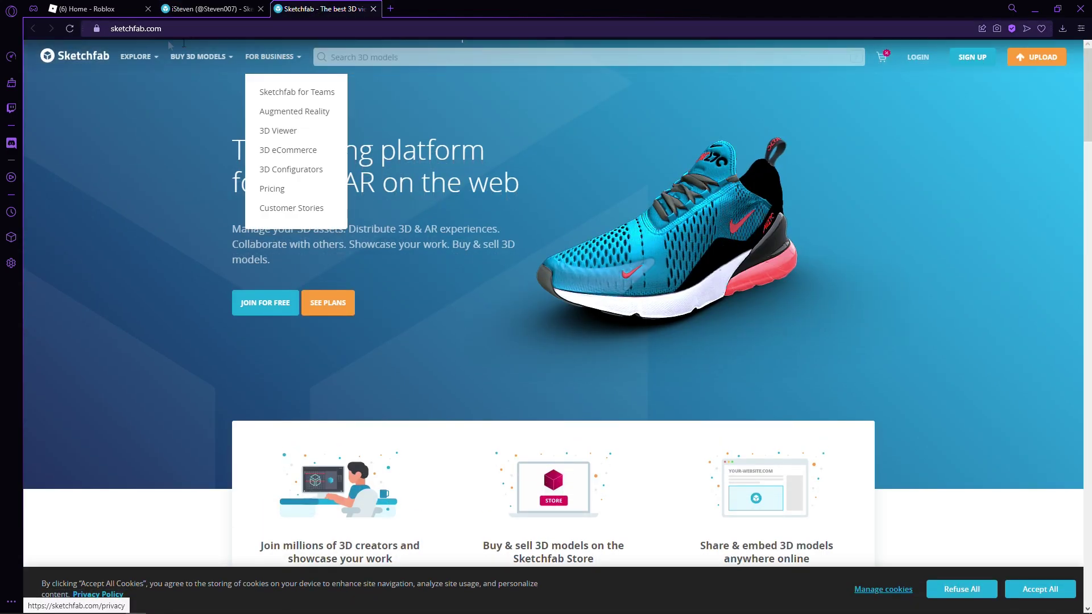
Browse Sketchfab's Explore listing of 3D models for downloadable models such as cars
{"action": "mouse_move", "coordinate": [176, 61]}
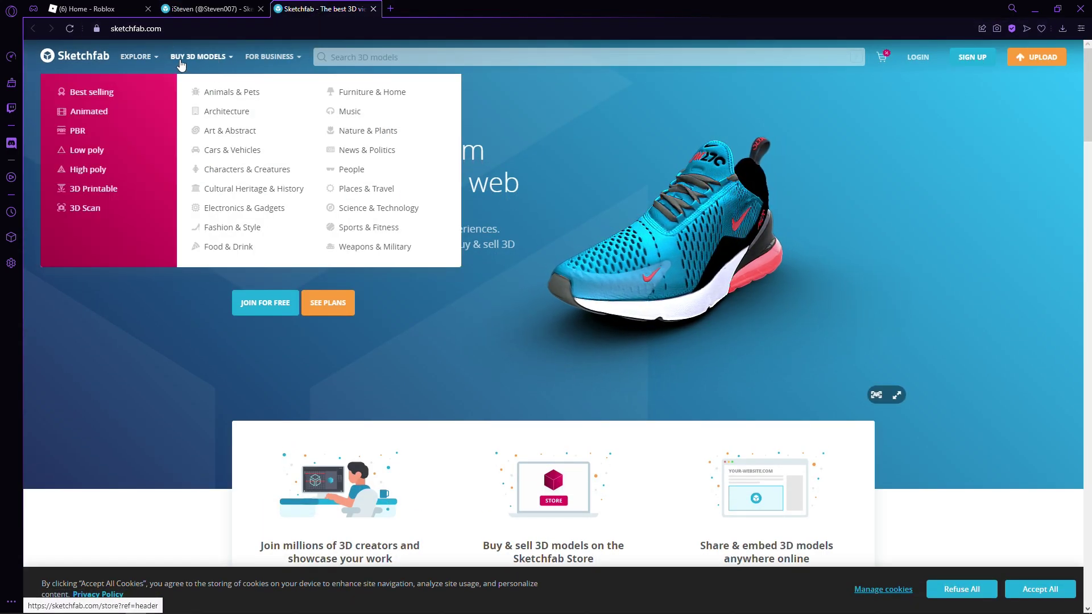
{"action": "left_click", "coordinate": [137, 59]}
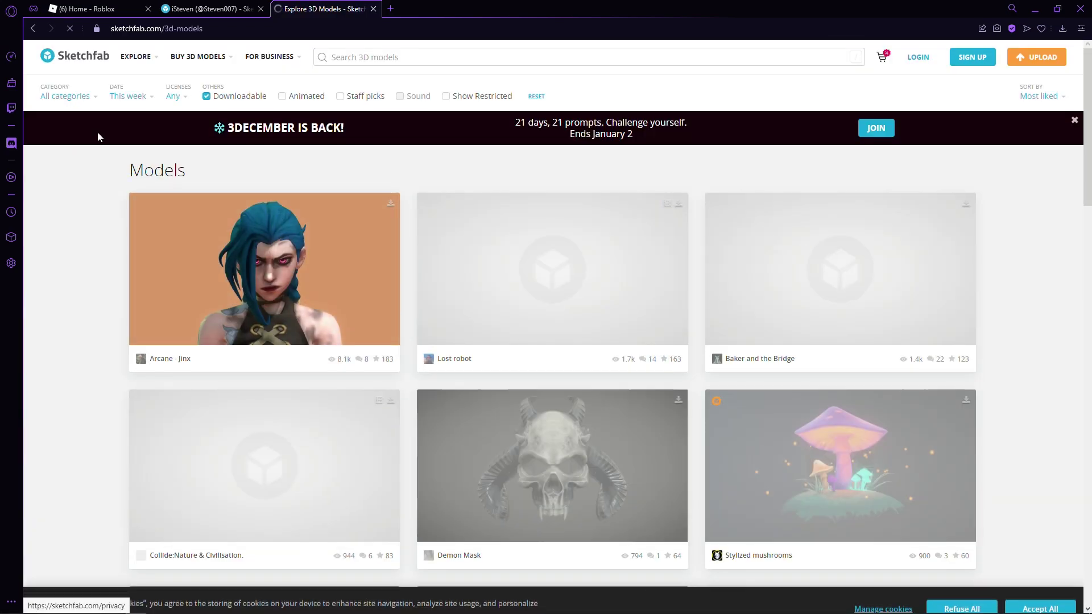
{"action": "scroll", "coordinate": [97, 134], "scroll_direction": "down", "scroll_amount": 4}
{"action": "scroll", "coordinate": [99, 131], "scroll_direction": "down", "scroll_amount": 1}
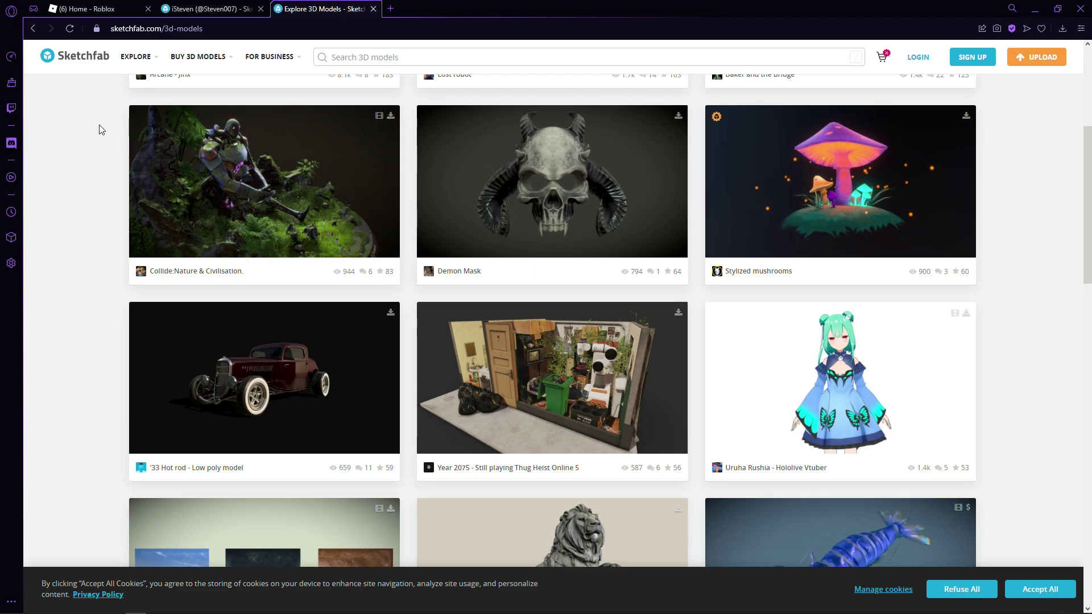
{"action": "scroll", "coordinate": [99, 130], "scroll_direction": "down", "scroll_amount": 5}
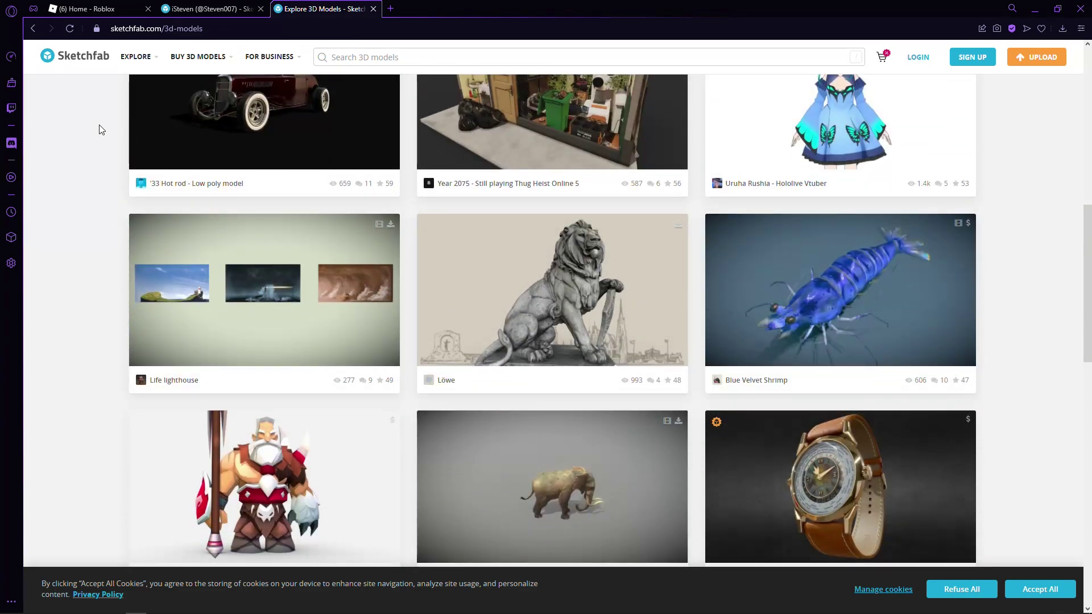
{"action": "scroll", "coordinate": [99, 130], "scroll_direction": "down", "scroll_amount": 4}
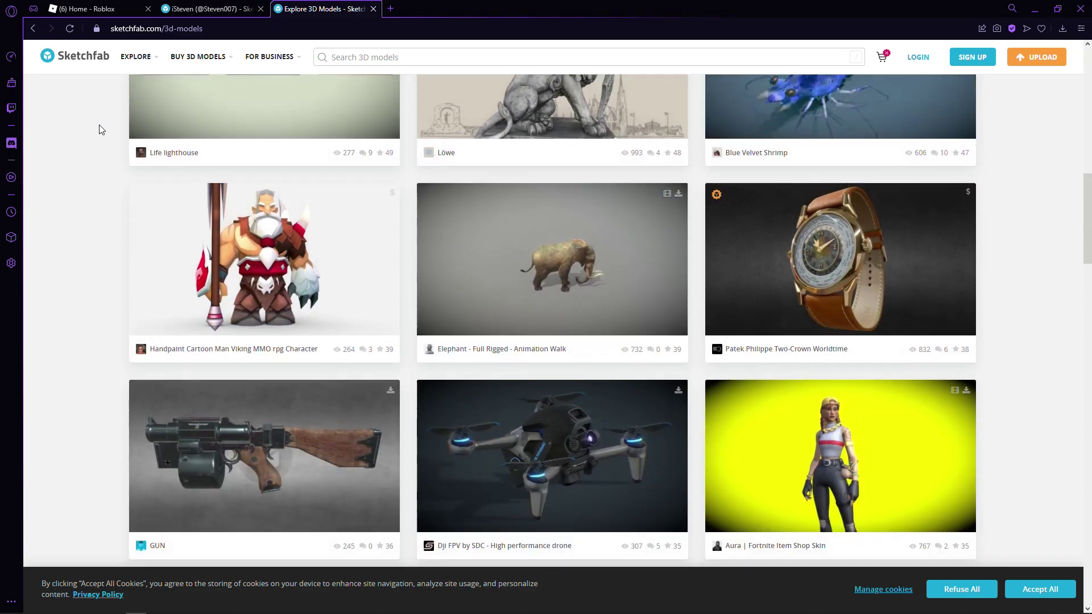
{"action": "scroll", "coordinate": [99, 130], "scroll_direction": "down", "scroll_amount": 5}
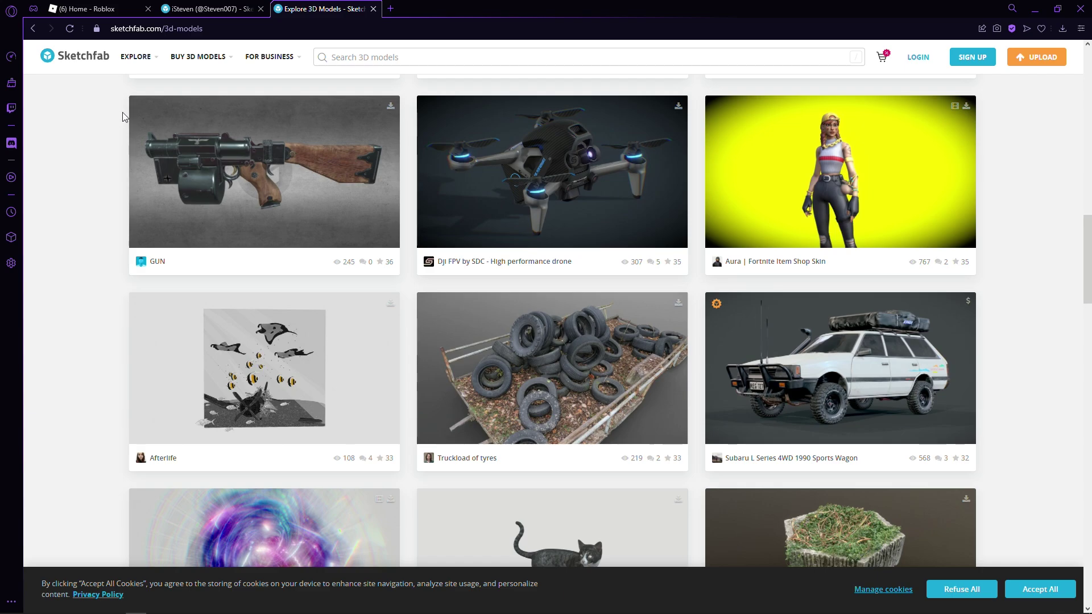
{"action": "scroll", "coordinate": [501, 209], "scroll_direction": "down", "scroll_amount": 10}
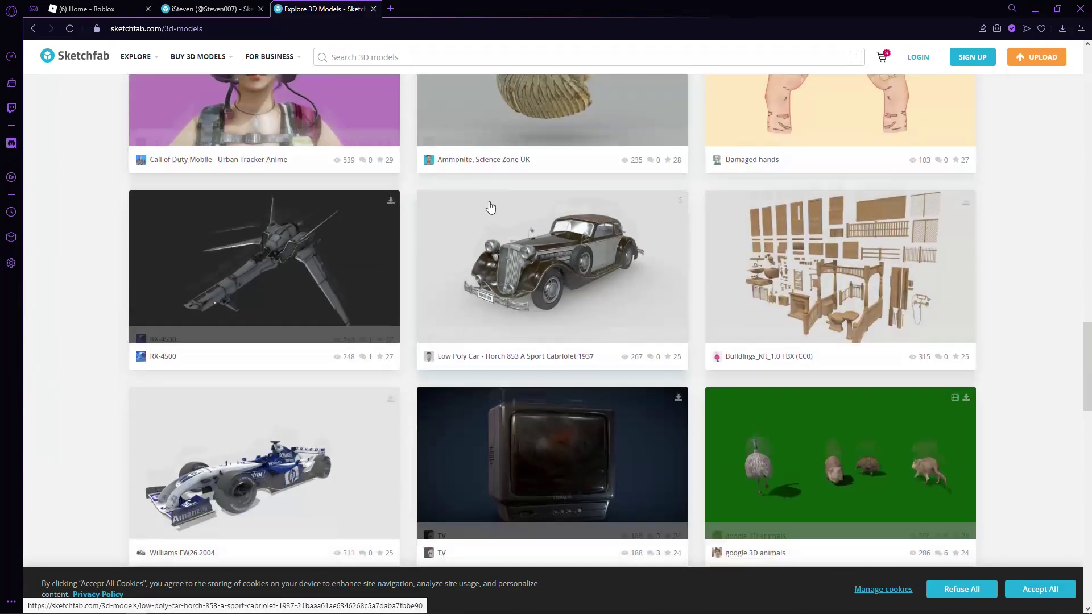
{"action": "scroll", "coordinate": [395, 217], "scroll_direction": "down", "scroll_amount": 9}
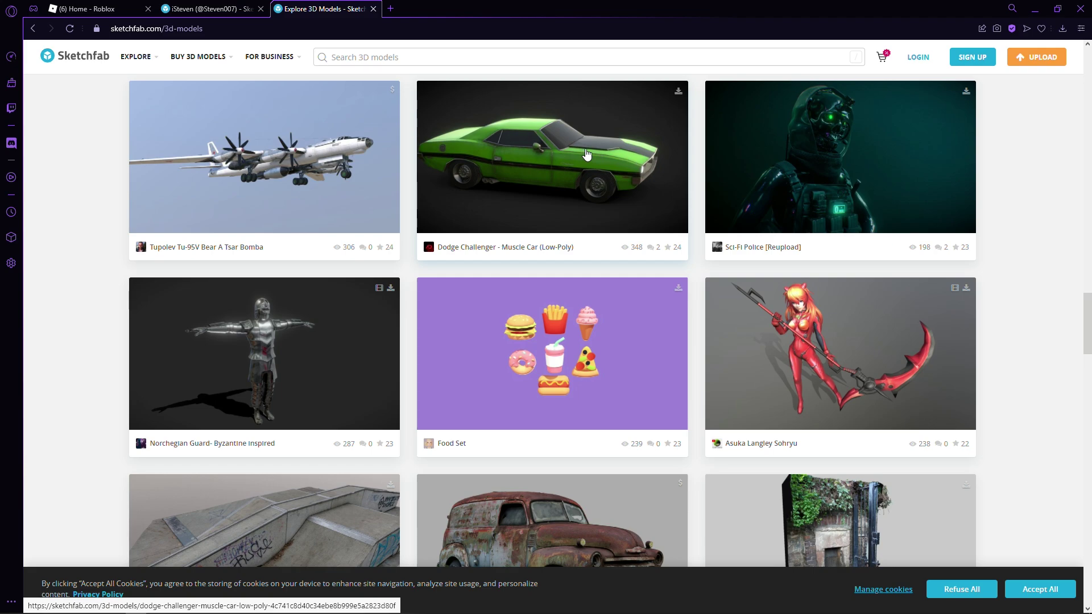
{"action": "scroll", "coordinate": [597, 285], "scroll_direction": "down", "scroll_amount": 4}
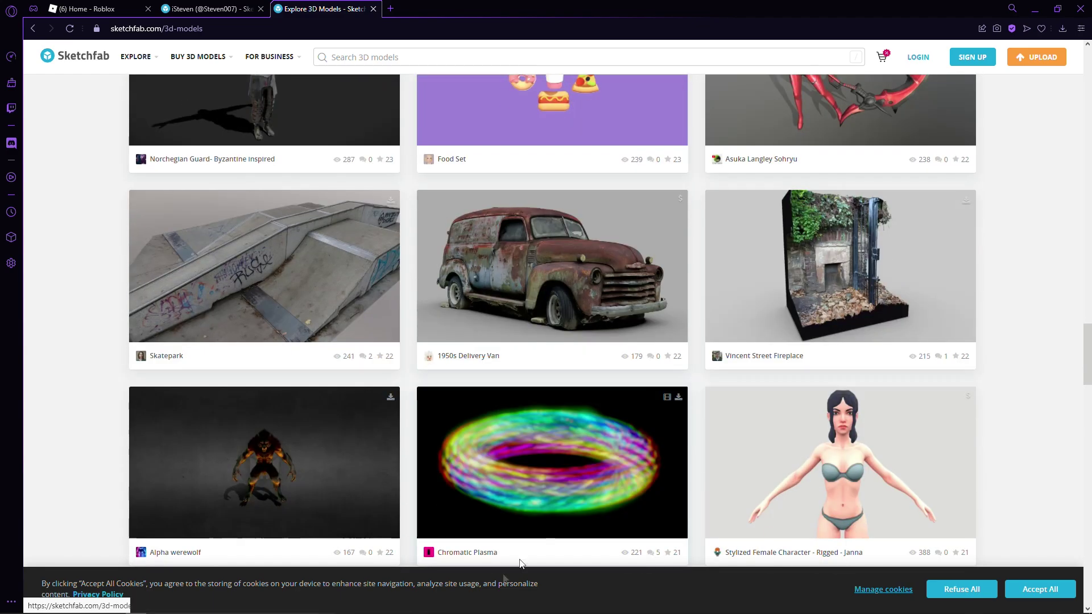
{"action": "scroll", "coordinate": [398, 461], "scroll_direction": "up", "scroll_amount": 5}
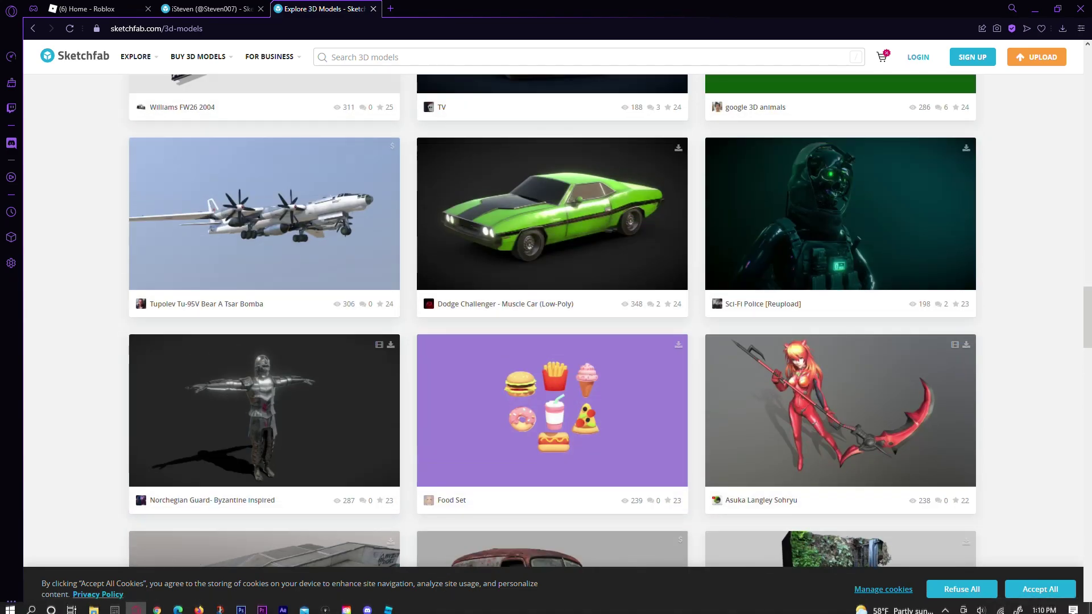
Switch back to Roblox Studio, start adding meshes to the game's Meshes folder, and browse to the "gt 63" folder
{"action": "left_click", "coordinate": [390, 605]}
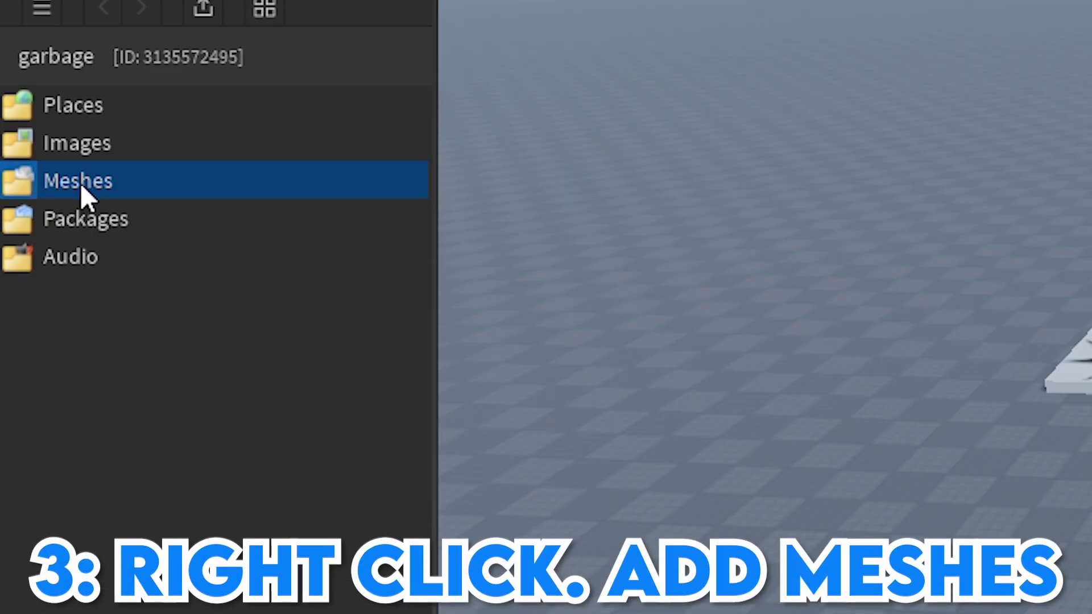
{"action": "right_click", "coordinate": [29, 167]}
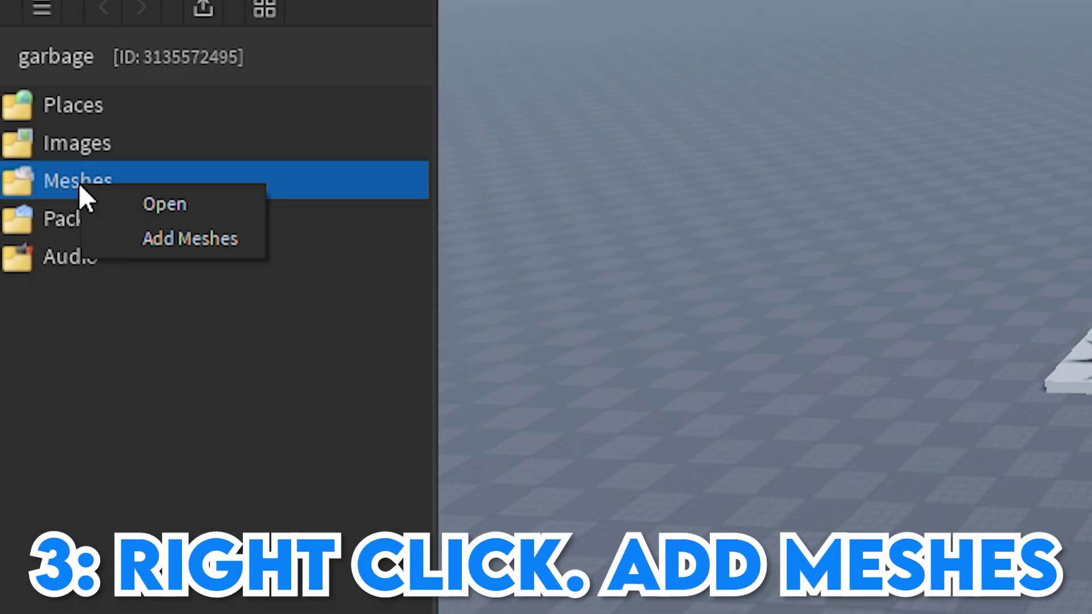
{"action": "left_click", "coordinate": [196, 239]}
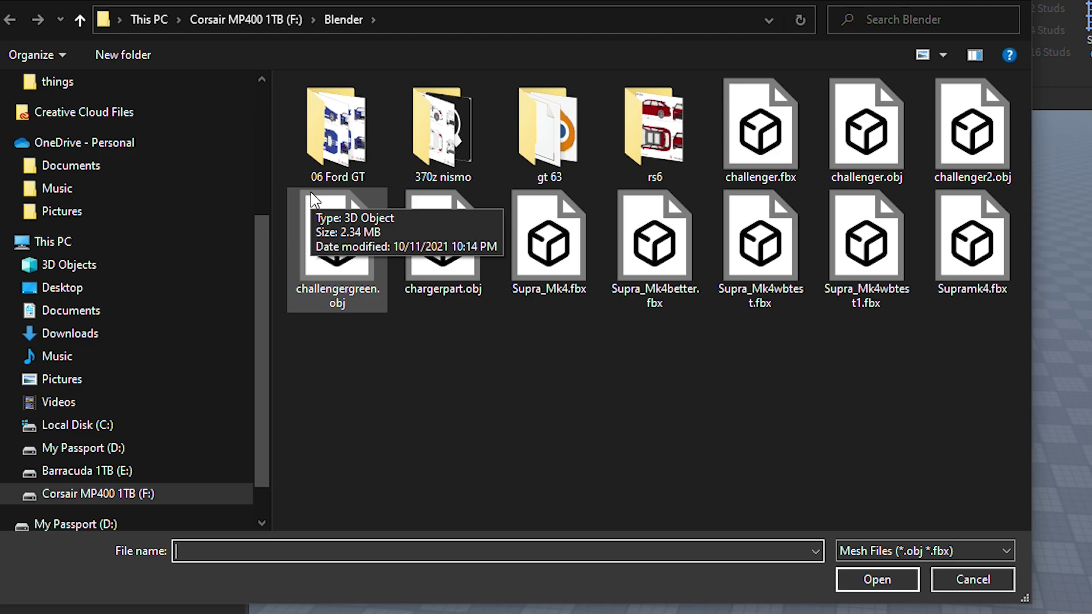
{"action": "double_click", "coordinate": [547, 108]}
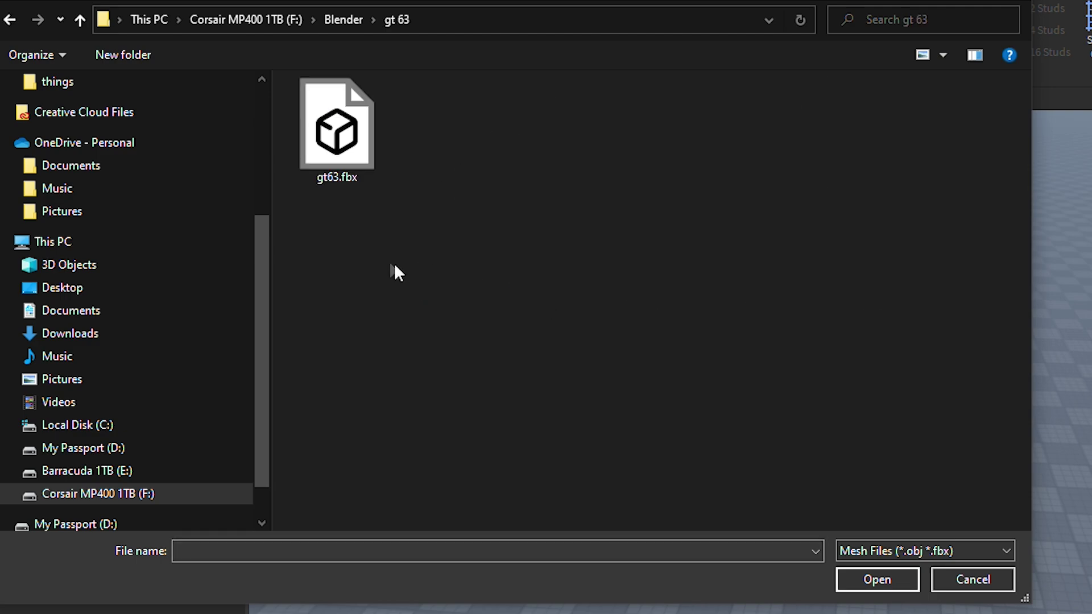
{"action": "left_click_drag", "start_coordinate": [377, 260], "coordinate": [314, 190]}
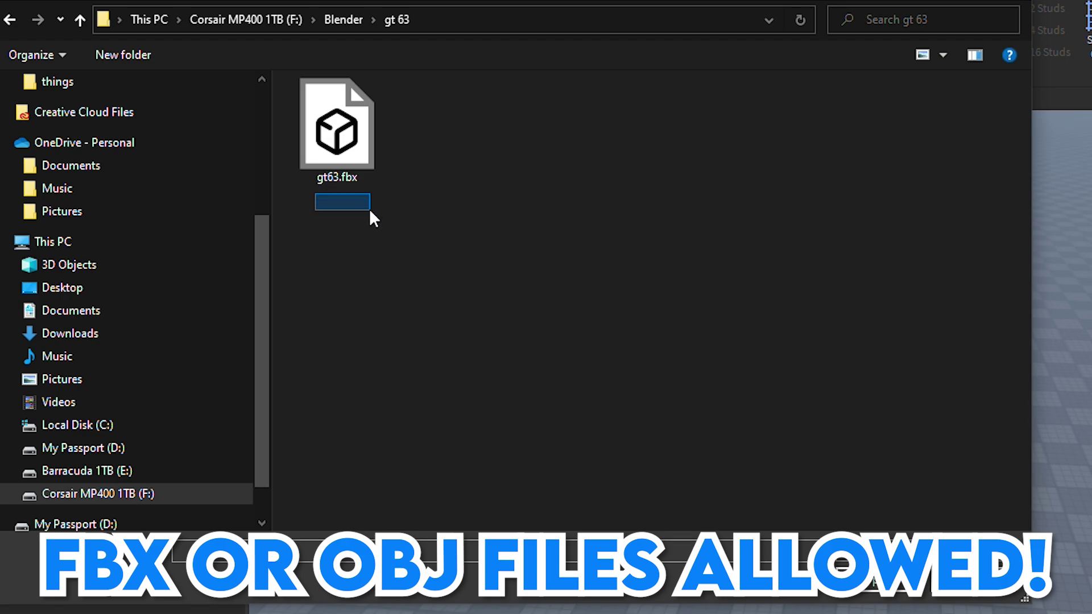
{"action": "left_click_drag", "start_coordinate": [370, 209], "coordinate": [354, 247]}
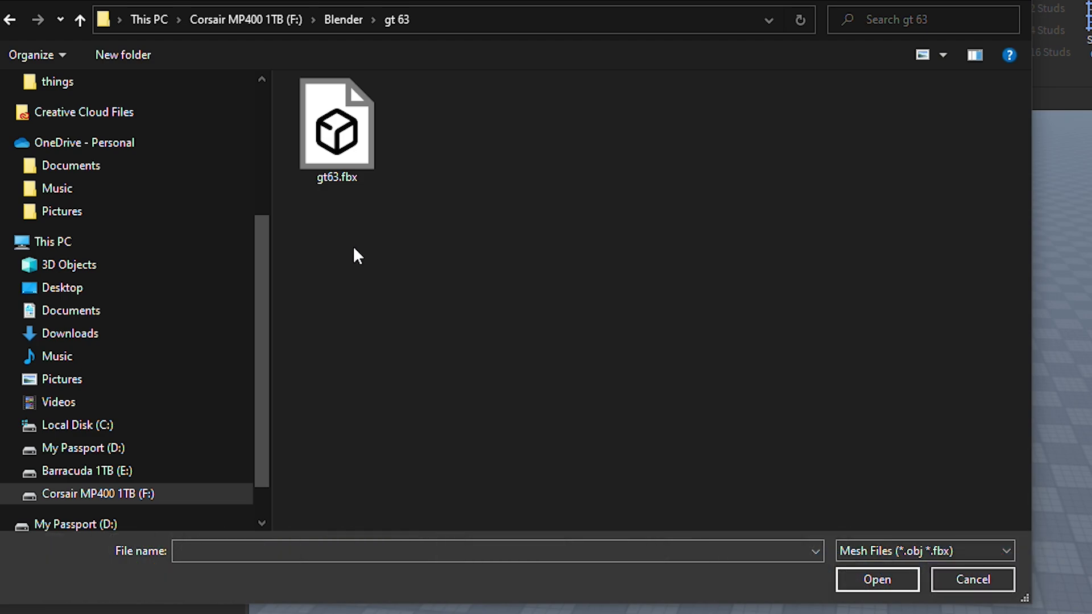
{"action": "left_click_drag", "start_coordinate": [318, 208], "coordinate": [375, 295]}
Preview gt63.fbx in 3D Viewer, close the preview, and choose that file for the mesh import
{"action": "left_click_drag", "start_coordinate": [233, 206], "coordinate": [209, 157]}
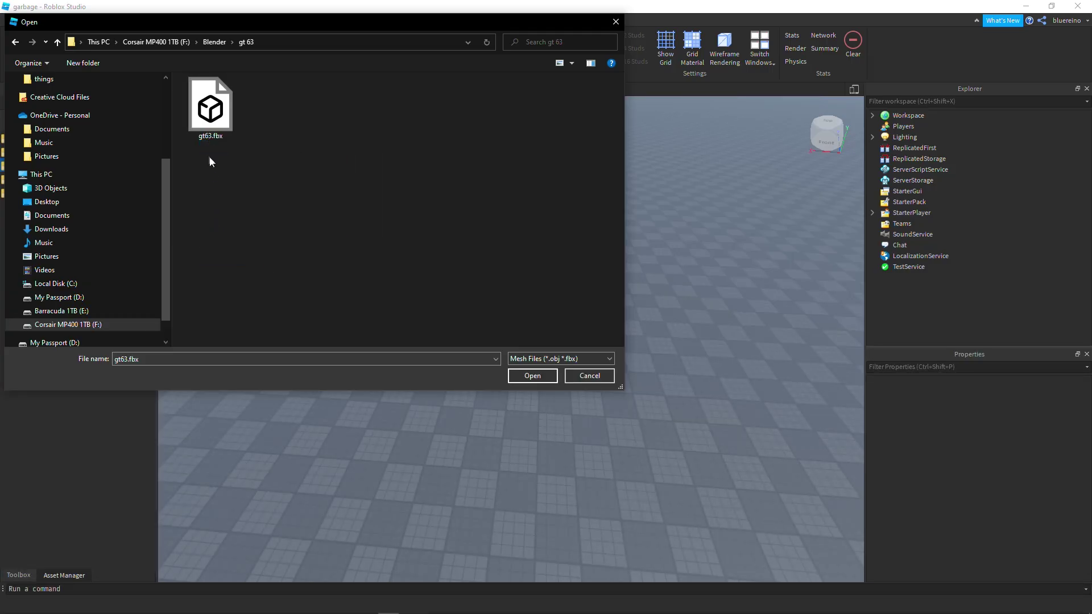
{"action": "right_click", "coordinate": [203, 97]}
{"action": "left_click", "coordinate": [288, 122]}
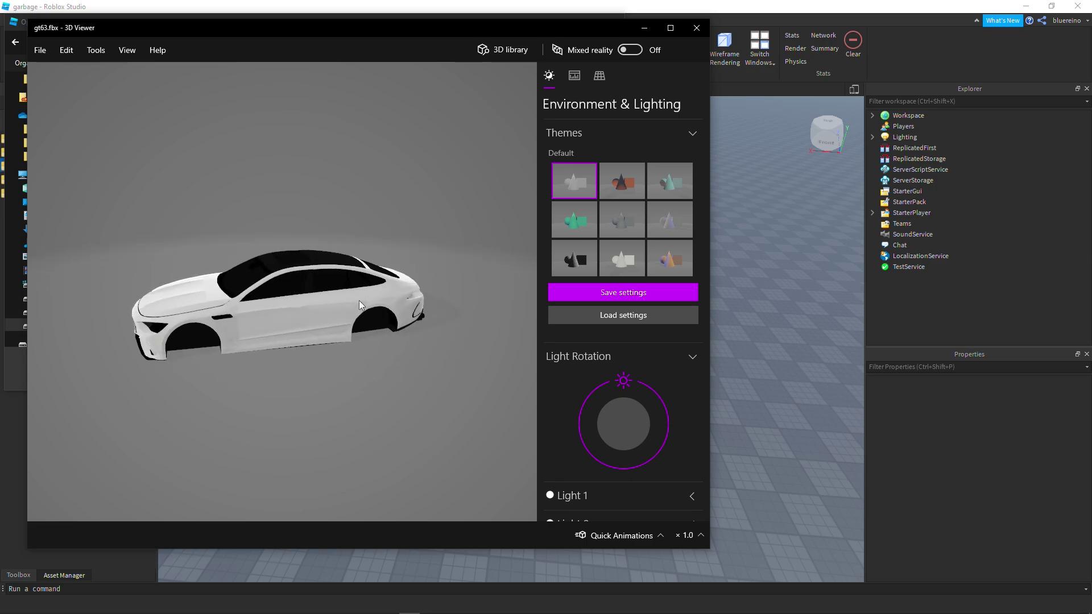
{"action": "left_click", "coordinate": [696, 28]}
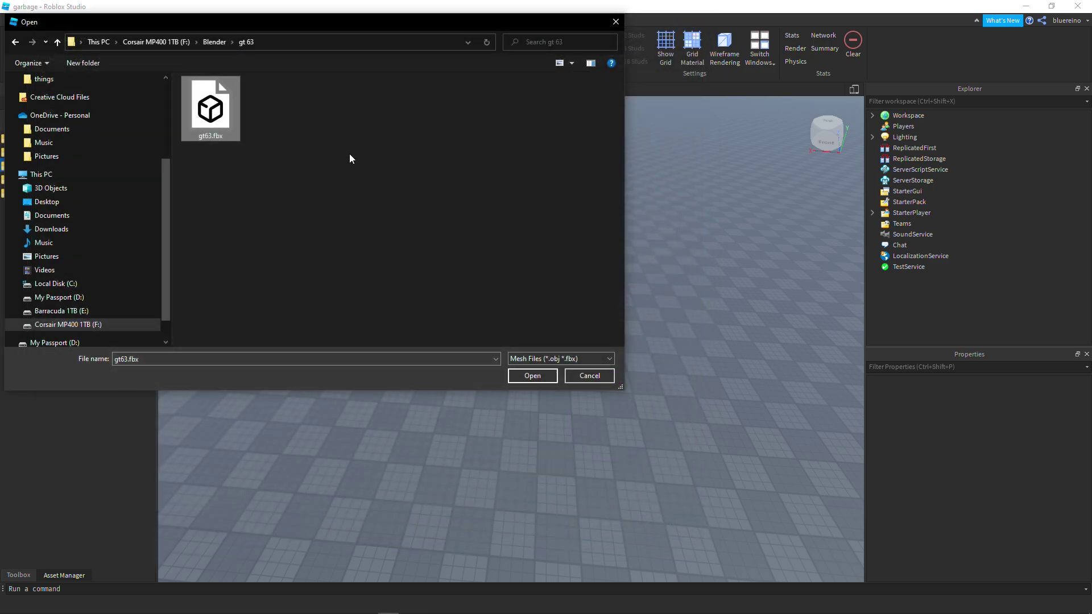
{"action": "left_click", "coordinate": [533, 376]}
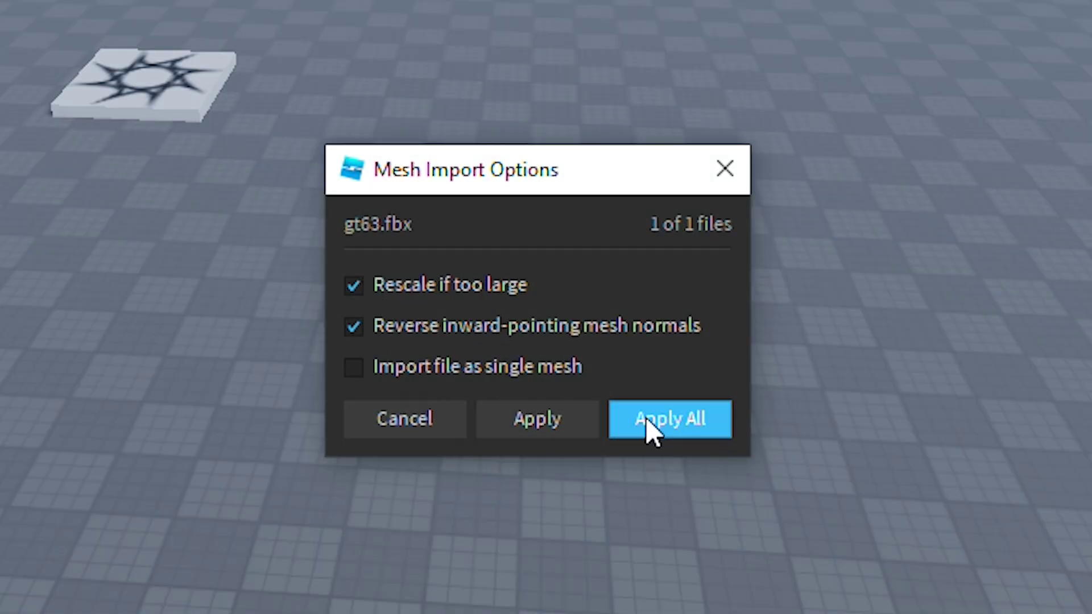
Import gt63.fbx with rescaling and inward-normal reversal enabled, not as a single mesh, and close the finished bulk import
{"action": "left_click", "coordinate": [684, 426]}
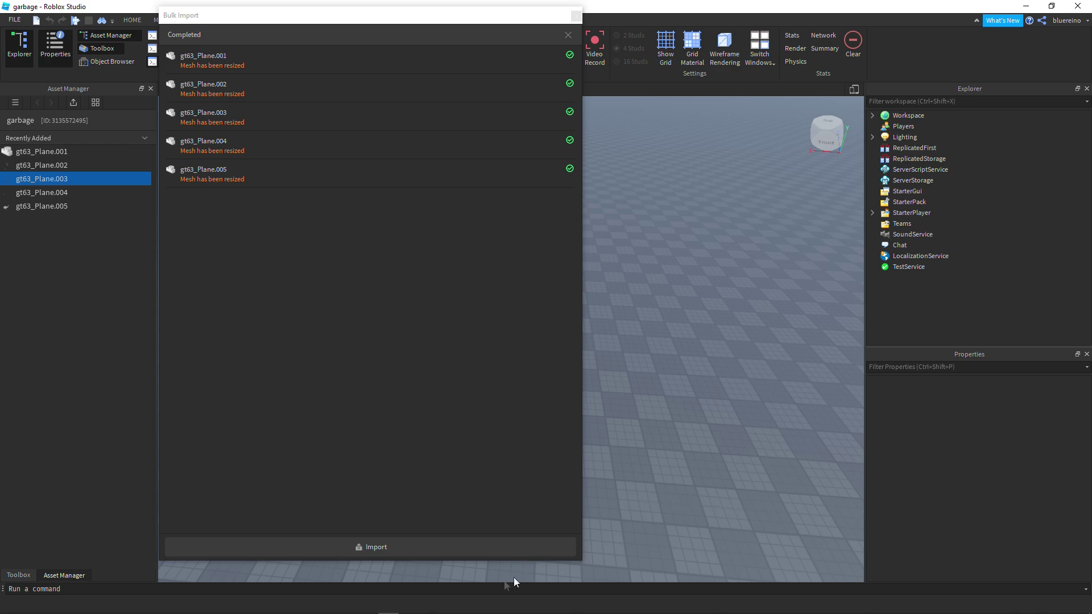
{"action": "left_click_drag", "start_coordinate": [383, 560], "coordinate": [390, 490]}
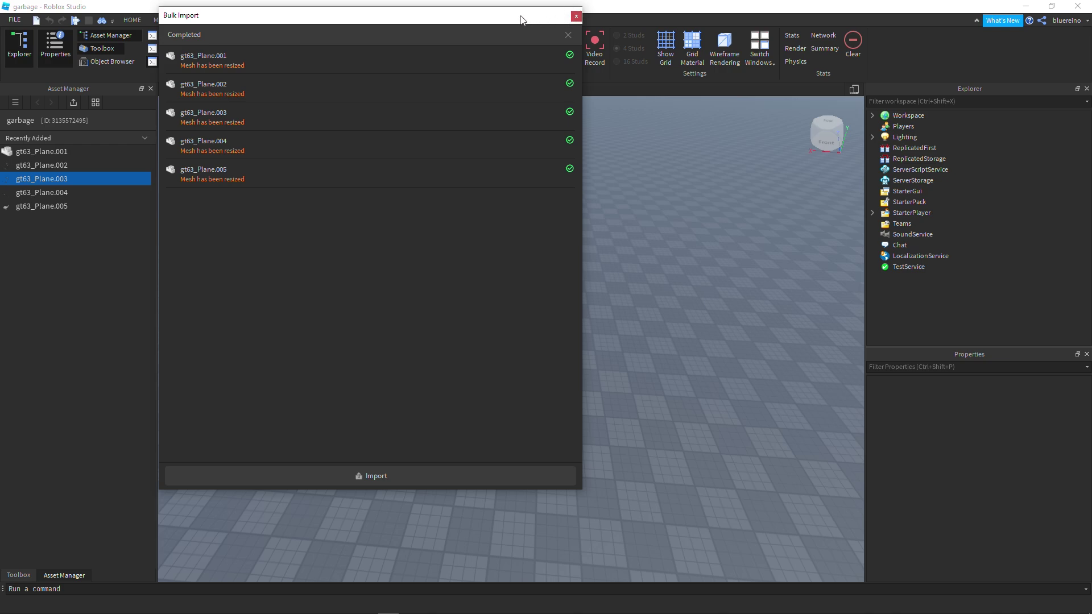
{"action": "left_click", "coordinate": [576, 17]}
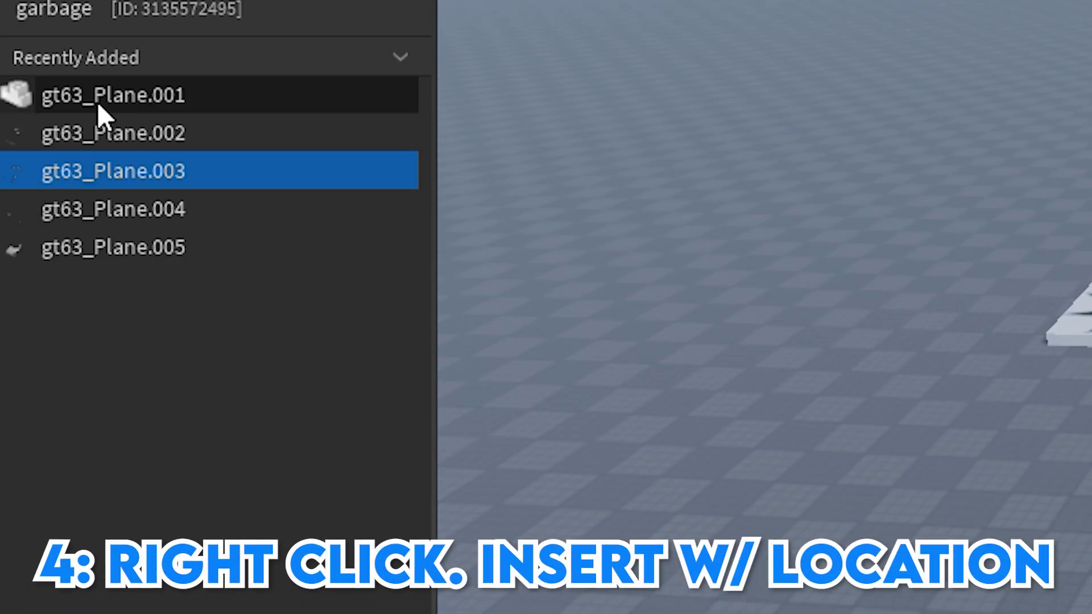
Insert all five meshes, gt63_Plane.001 to gt63_Plane.005, into the place with their original locations
{"action": "left_click", "coordinate": [97, 104]}
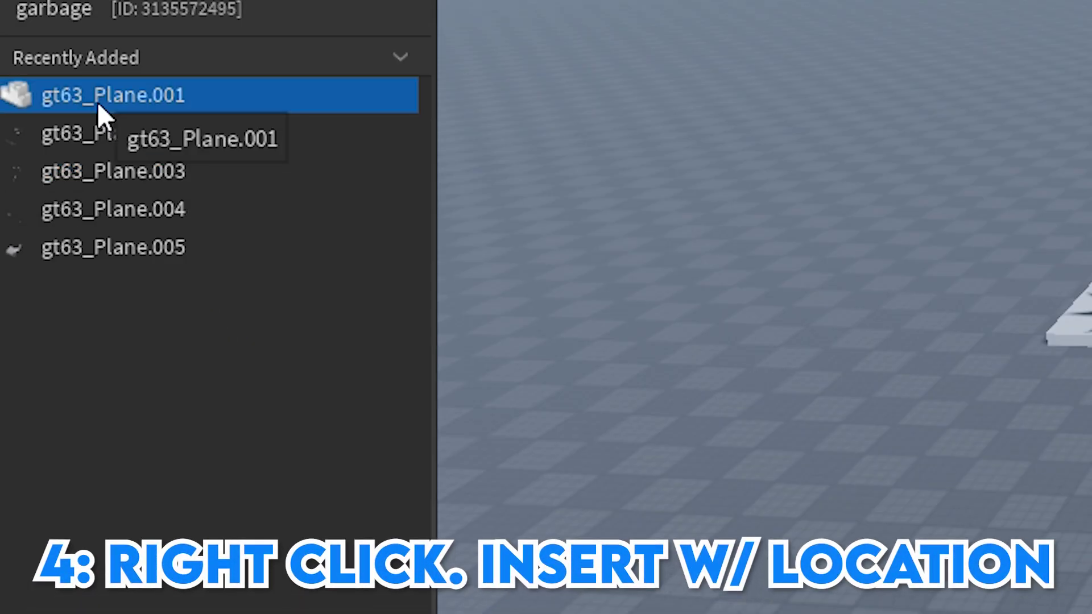
{"action": "left_click", "coordinate": [171, 245], "text": "shift"}
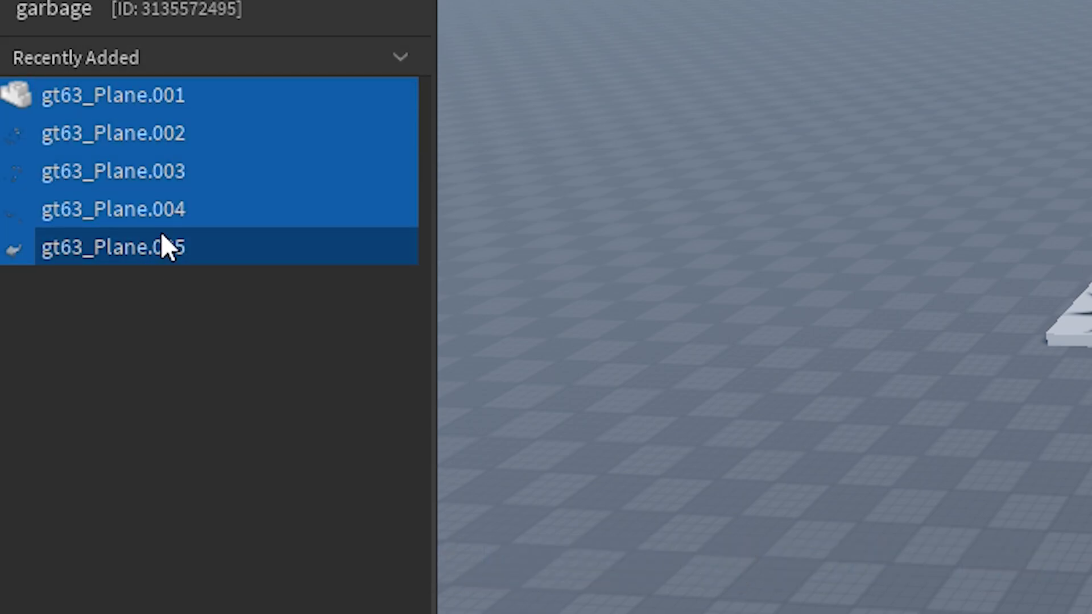
{"action": "right_click", "coordinate": [176, 141]}
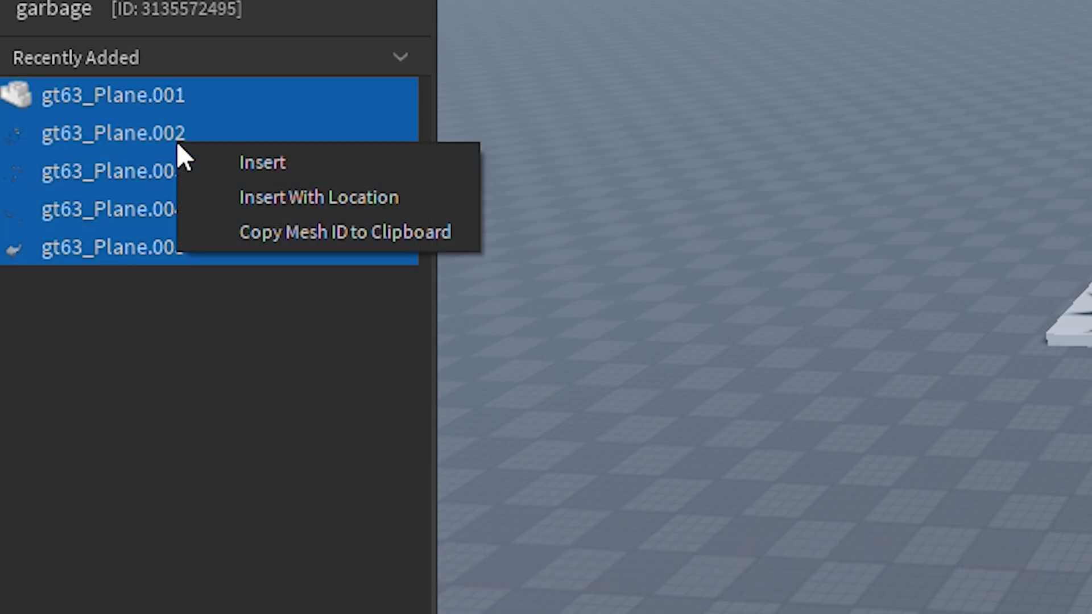
{"action": "left_click", "coordinate": [293, 198]}
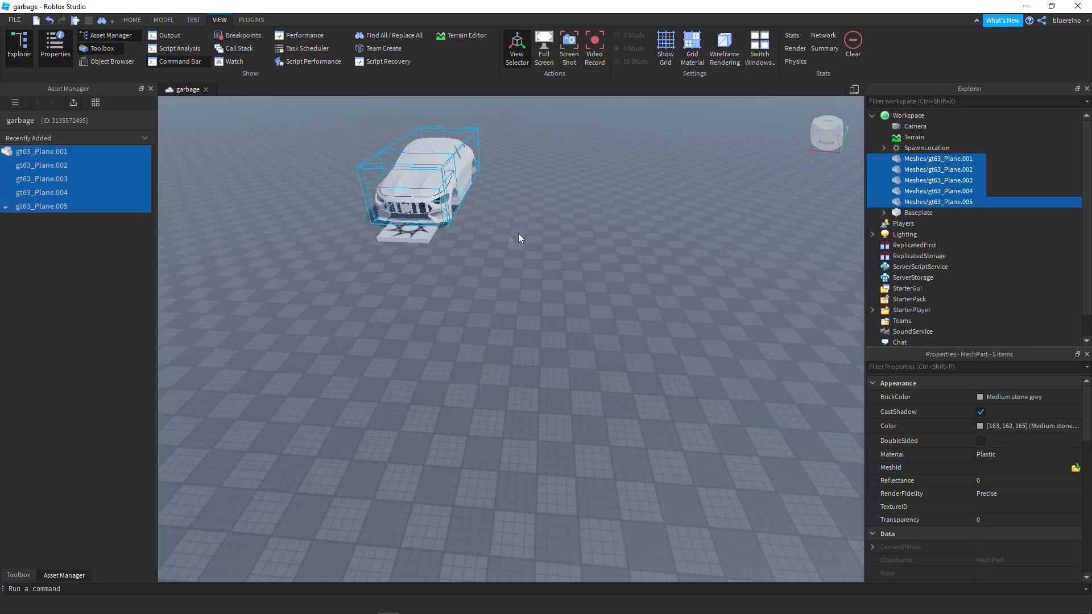
{"action": "right_click_drag", "start_coordinate": [553, 236], "coordinate": [553, 235]}
{"action": "key", "text": "w"}
{"action": "scroll", "coordinate": [553, 236], "scroll_direction": "down", "scroll_amount": 5}
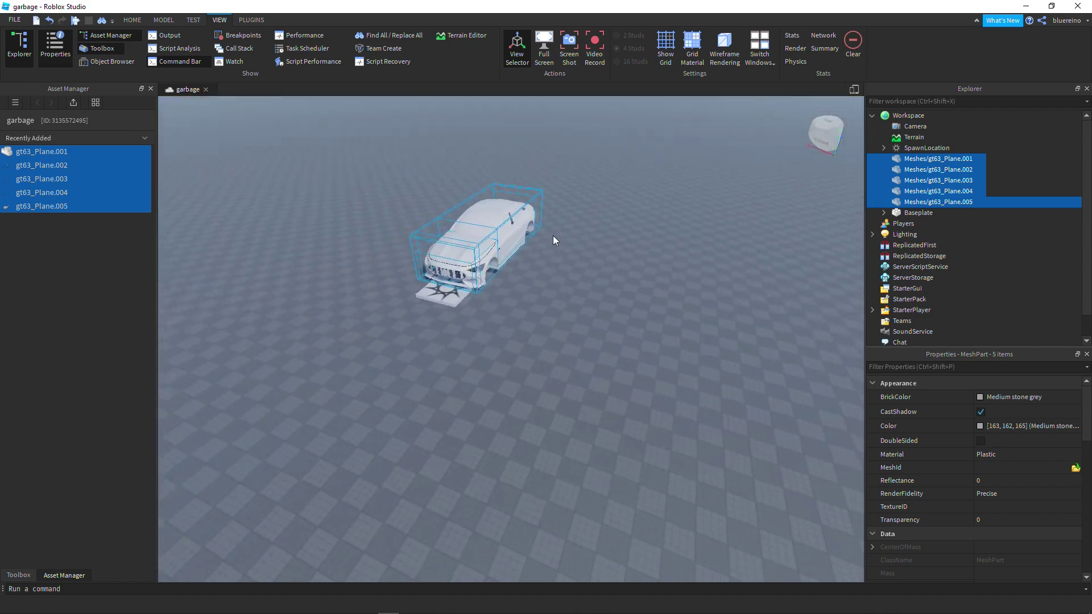
Make the five inserted car meshes double-sided and check the car body's surfaces from several sides
{"action": "left_click_drag", "start_coordinate": [535, 239], "coordinate": [621, 359]}
{"action": "right_click_drag", "start_coordinate": [719, 298], "coordinate": [719, 298]}
{"action": "key", "text": "w"}
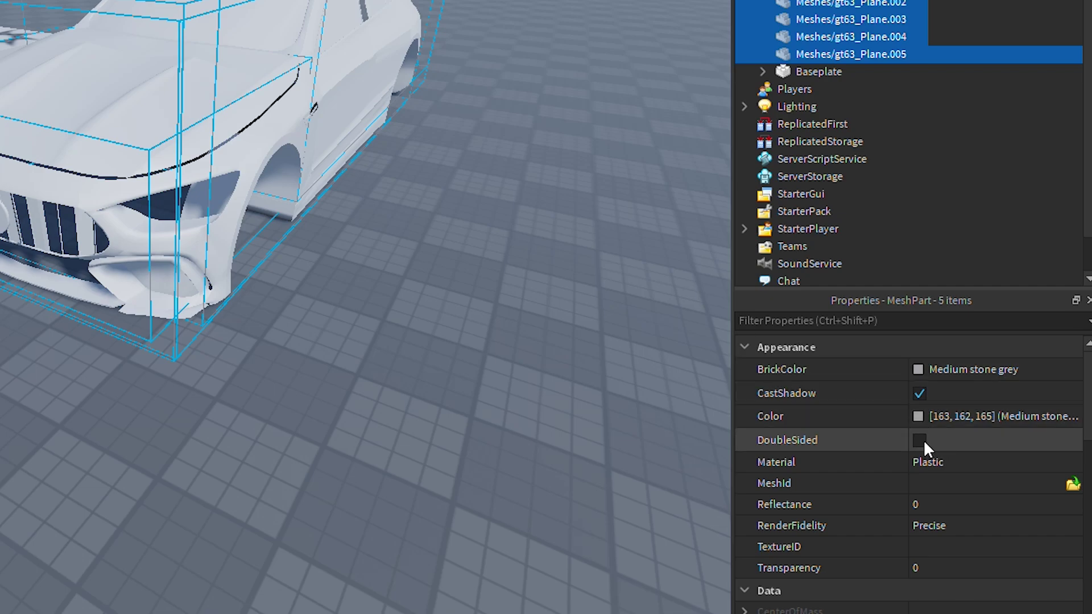
{"action": "left_click", "coordinate": [920, 440]}
{"action": "right_click_drag", "start_coordinate": [725, 305], "coordinate": [724, 305]}
{"action": "scroll", "coordinate": [724, 305], "scroll_direction": "up", "scroll_amount": 10}
{"action": "scroll", "coordinate": [724, 304], "scroll_direction": "down", "scroll_amount": 10}
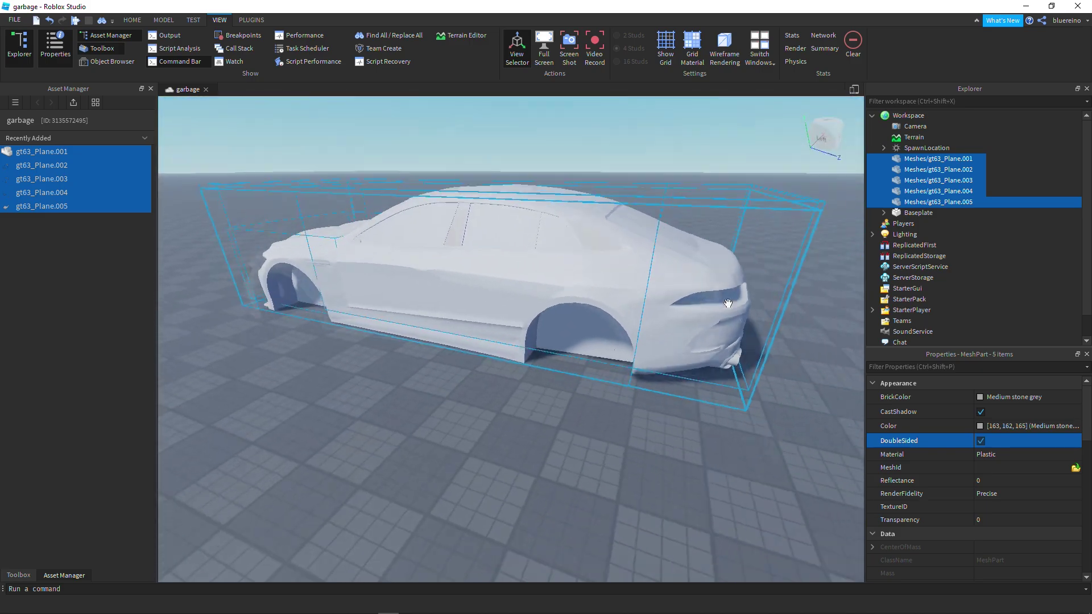
{"action": "right_click_drag", "start_coordinate": [718, 296], "coordinate": [689, 288]}
Group the five gt63_Plane meshes in the Workspace into one model
{"action": "left_click", "coordinate": [927, 190]}
{"action": "left_click", "coordinate": [924, 201]}
{"action": "left_click", "coordinate": [913, 163], "text": "shift"}
{"action": "right_click", "coordinate": [915, 165]}
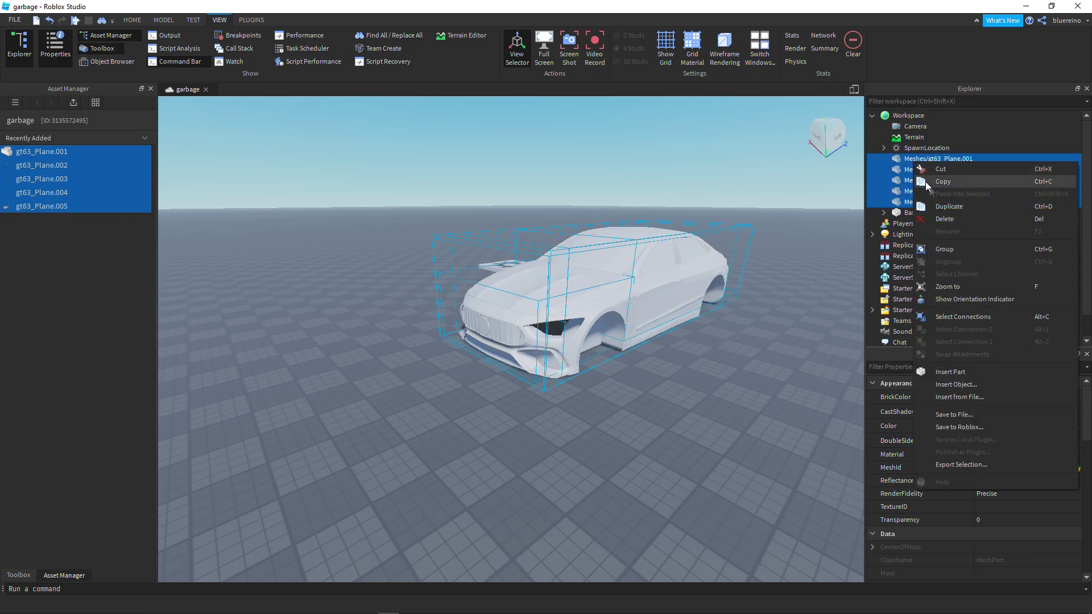
{"action": "left_click", "coordinate": [954, 248]}
Rename the grouped car model as GT83s
{"action": "right_click", "coordinate": [908, 159]}
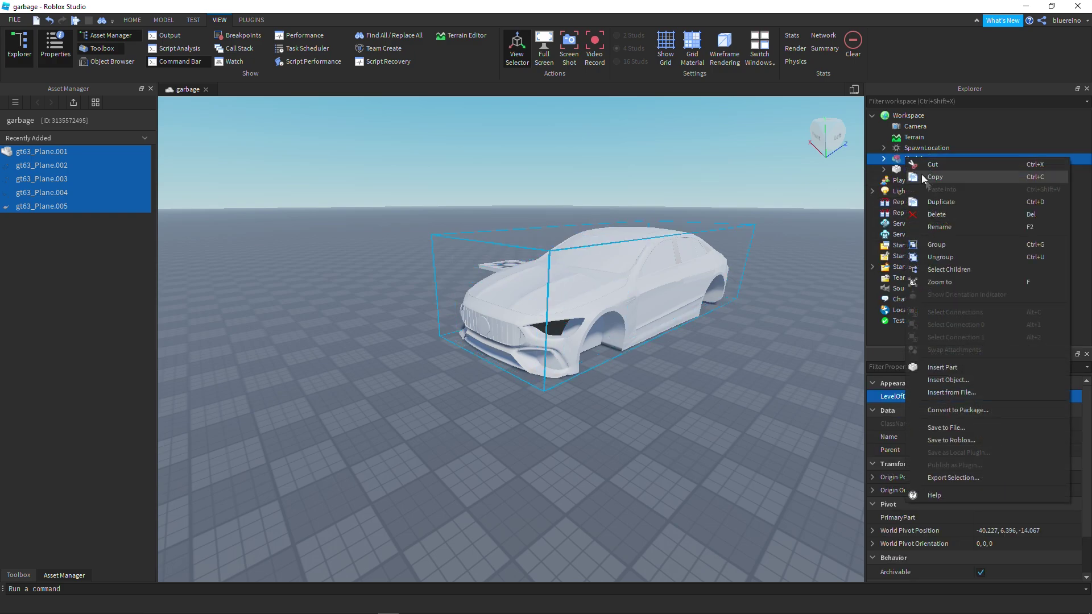
{"action": "left_click", "coordinate": [941, 226]}
{"action": "type", "text": "GT"}
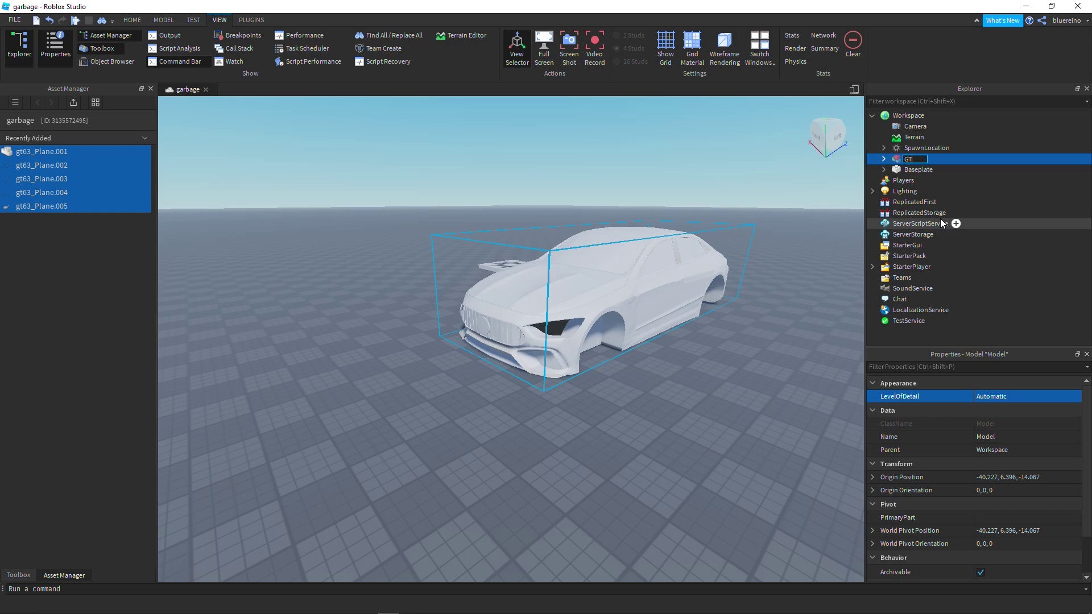
{"action": "type", "text": "83s"}
{"action": "key", "text": "Return"}
Correct the car model's name to GT63s
{"action": "right_click", "coordinate": [922, 159]}
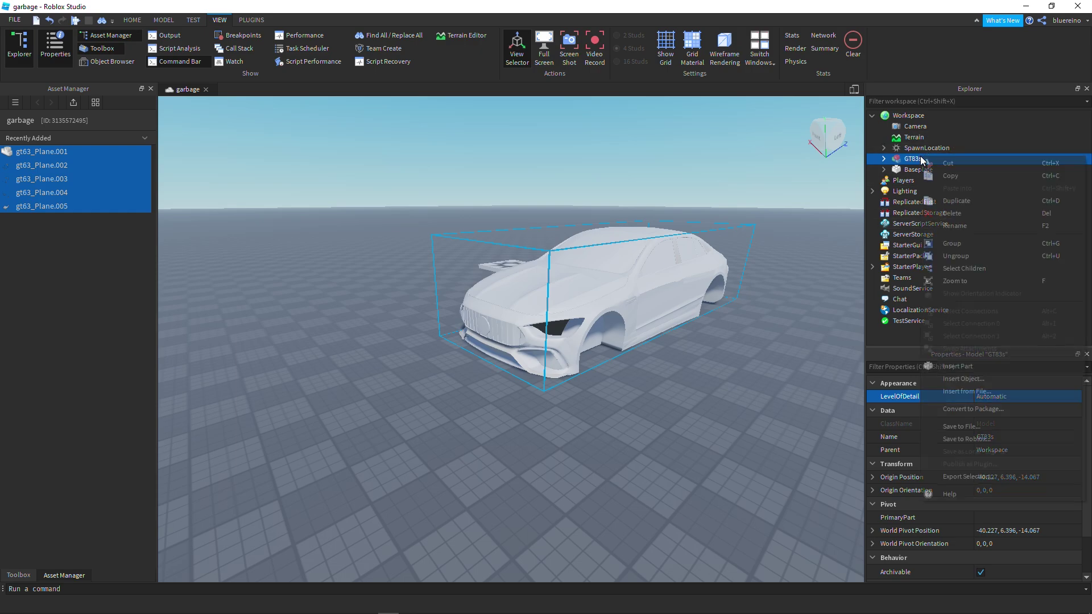
{"action": "left_click", "coordinate": [955, 225]}
{"action": "key", "text": "BackSpace"}
{"action": "type", "text": "6"}
{"action": "key", "text": "Return"}
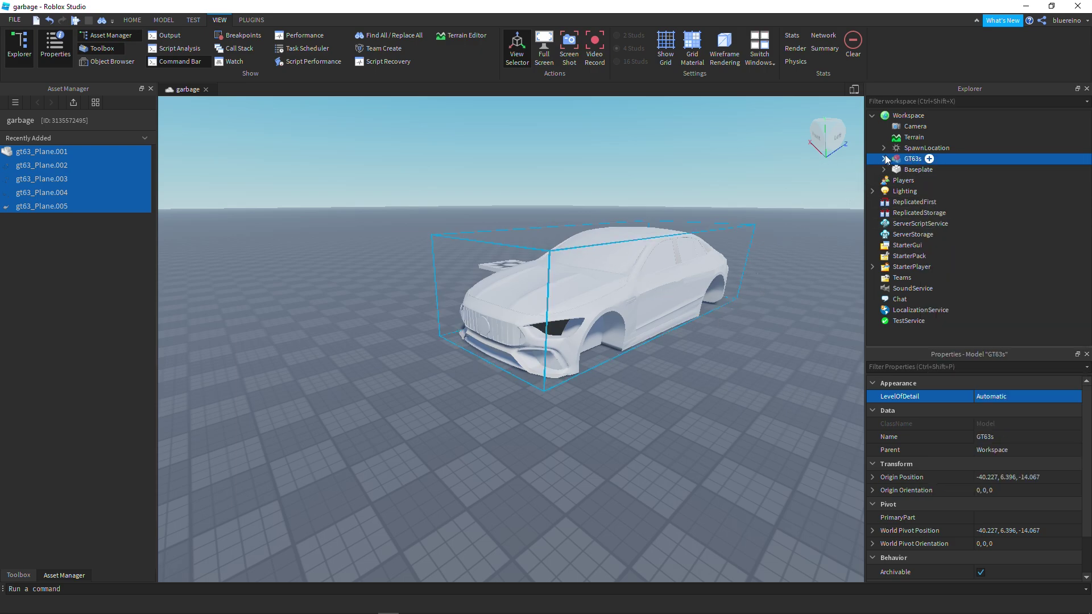
Set the material of all five meshes inside the GT63s model to SmoothPlastic
{"action": "left_click", "coordinate": [884, 159]}
{"action": "left_click", "coordinate": [923, 169]}
{"action": "left_click", "coordinate": [927, 212], "text": "shift"}
{"action": "left_click", "coordinate": [1002, 397]}
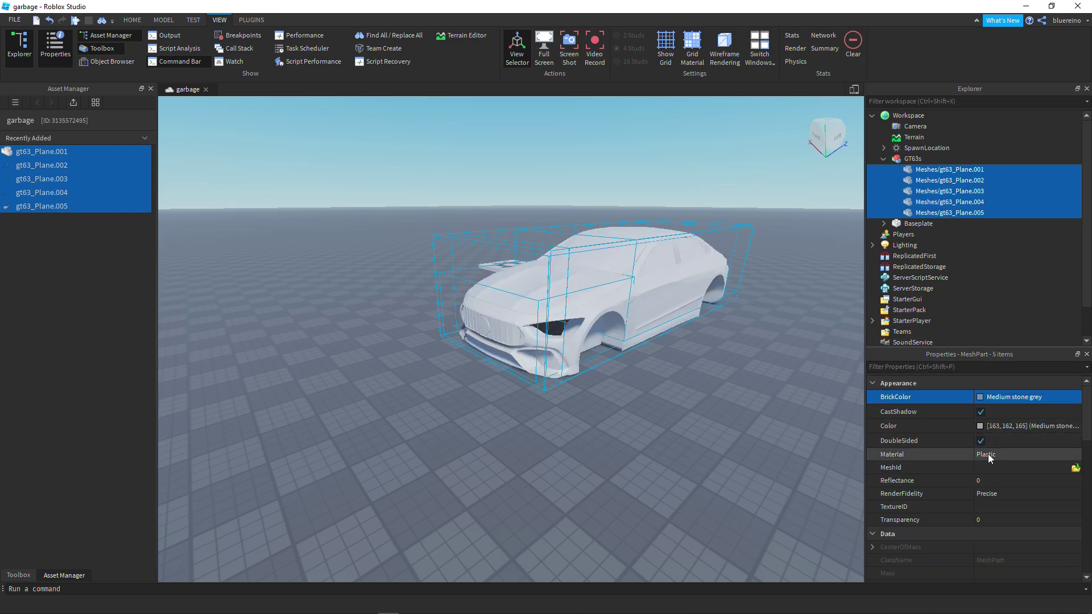
{"action": "left_click", "coordinate": [989, 455]}
{"action": "key", "text": "Return"}
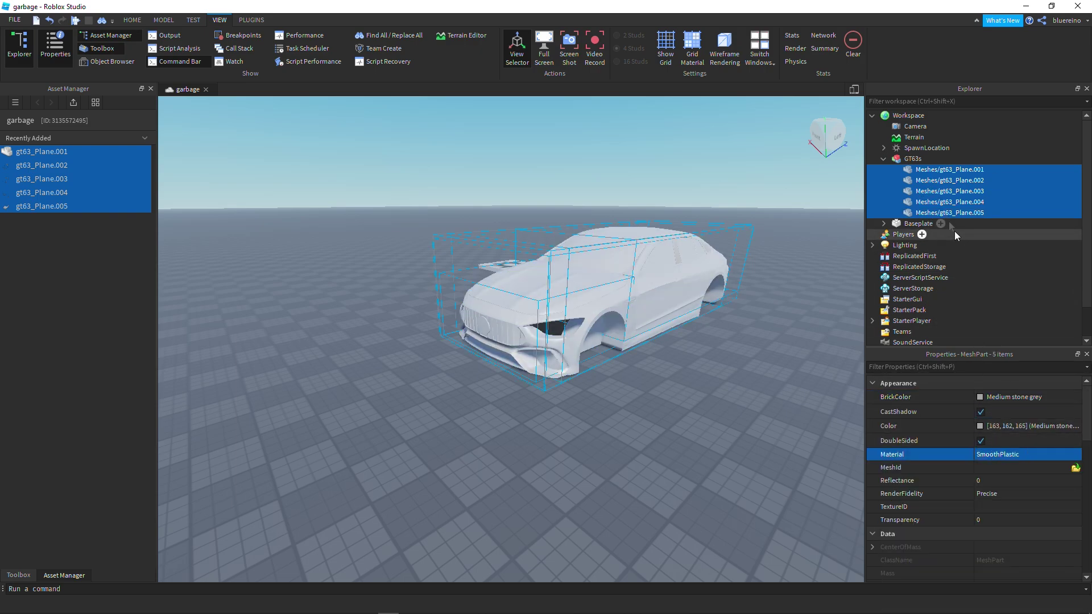
Set the BrickColor of Meshes/gt63_Plane.001 and Meshes/gt63_Plane.002 to Really black
{"action": "left_click", "coordinate": [924, 170]}
{"action": "left_click", "coordinate": [924, 169]}
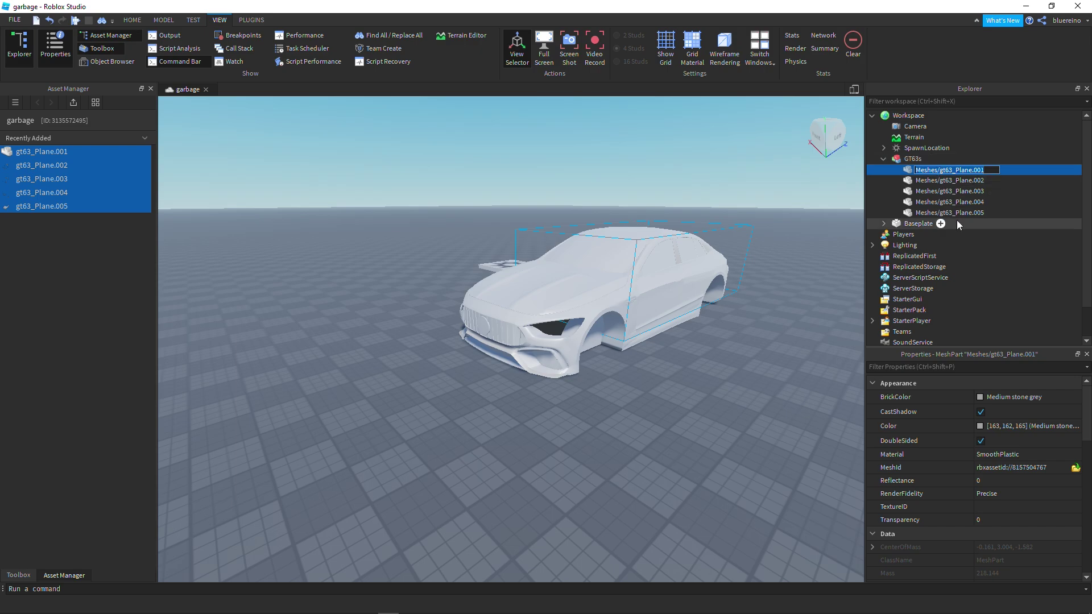
{"action": "key", "text": "Return"}
{"action": "left_click", "coordinate": [995, 397]}
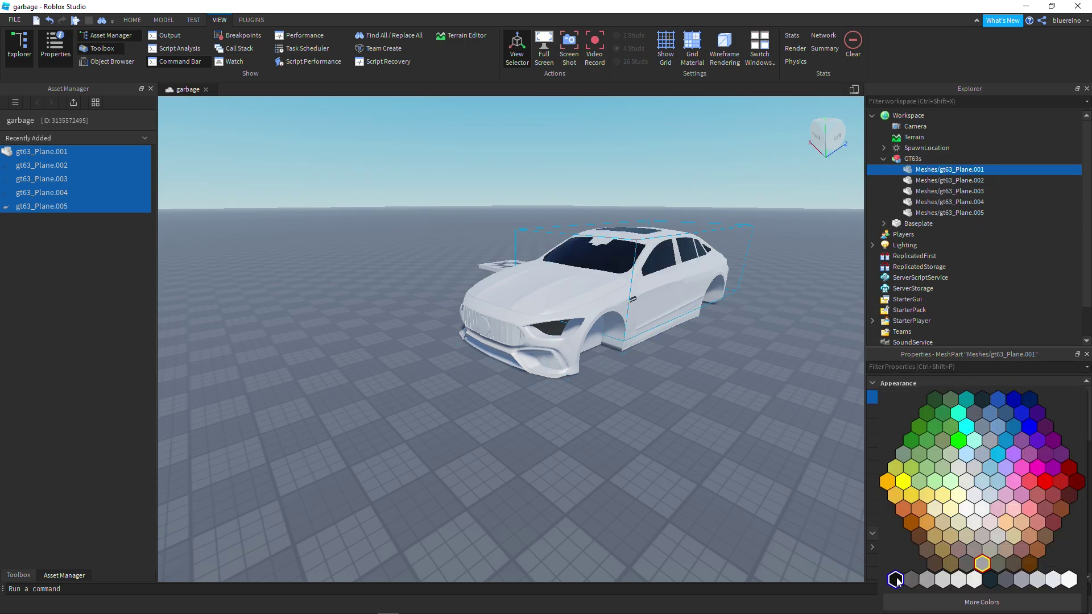
{"action": "left_click", "coordinate": [896, 581]}
{"action": "left_click", "coordinate": [936, 181]}
{"action": "left_click", "coordinate": [991, 398]}
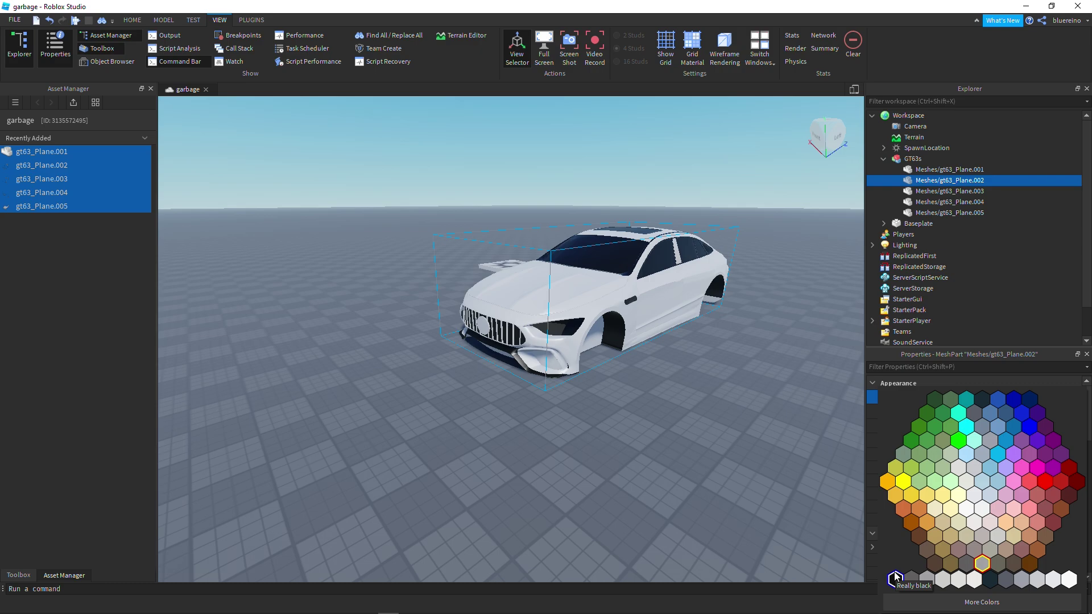
Give Meshes/gt63_Plane.003 a dark BrickColor and set Meshes/gt63_Plane.004 to Dark stone grey
{"action": "left_click", "coordinate": [950, 191]}
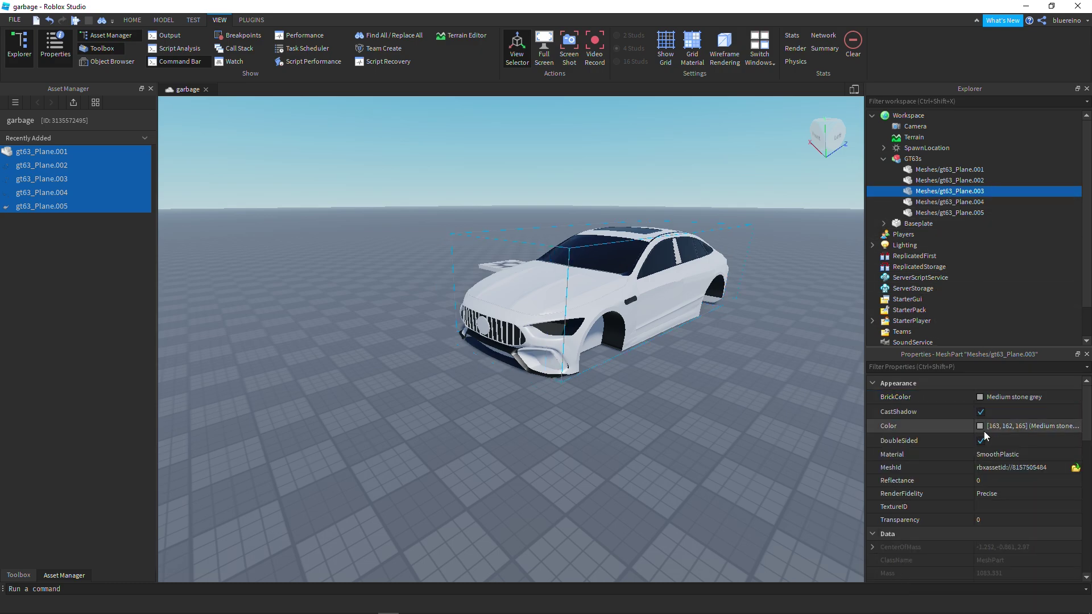
{"action": "left_click", "coordinate": [990, 400]}
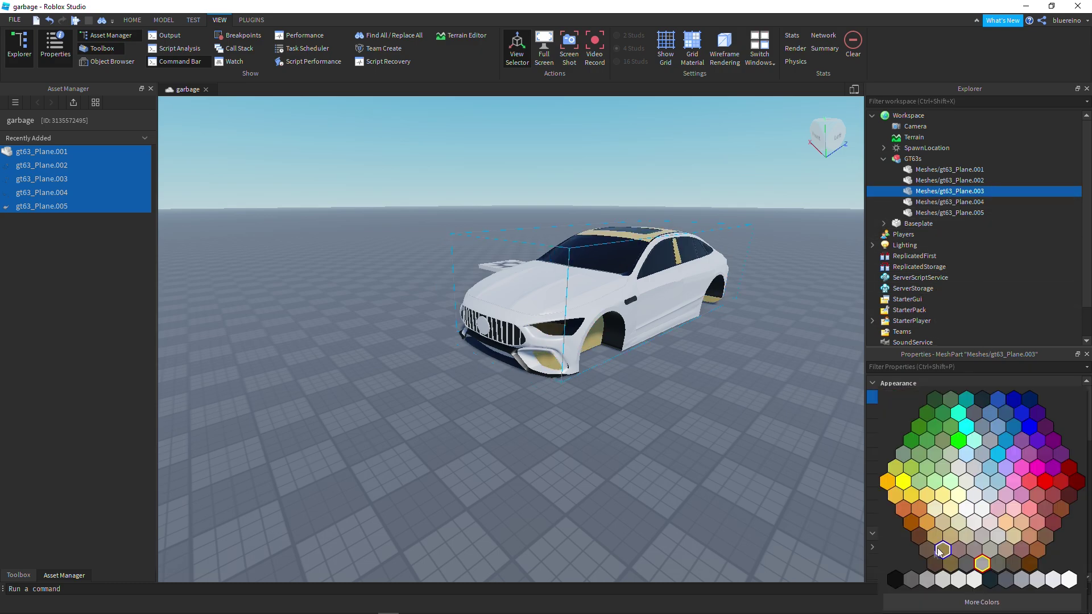
{"action": "left_click", "coordinate": [959, 578]}
{"action": "left_click", "coordinate": [949, 202]}
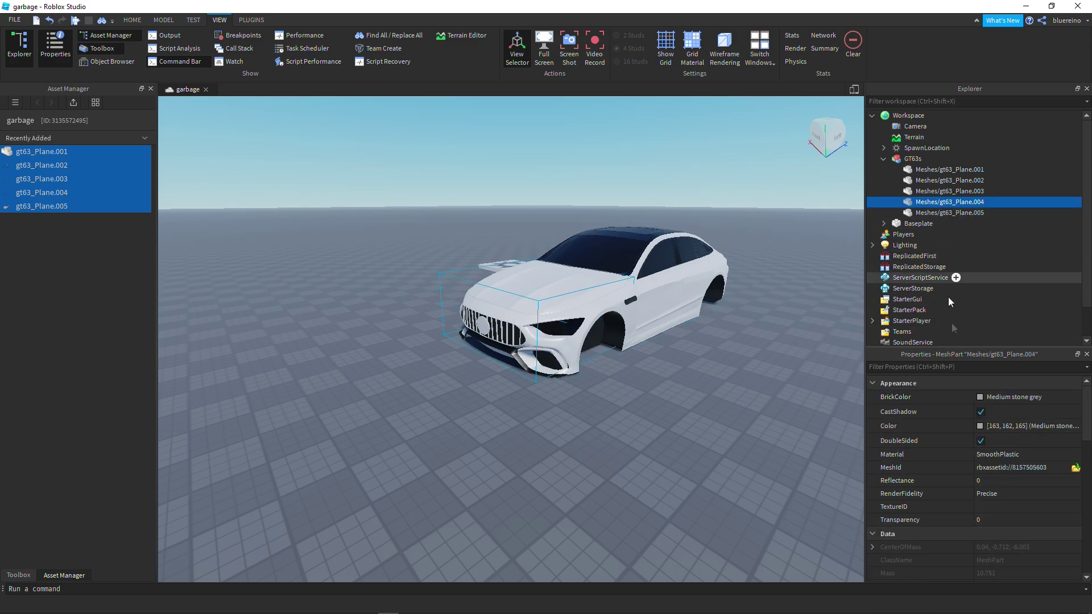
{"action": "left_click", "coordinate": [1012, 397]}
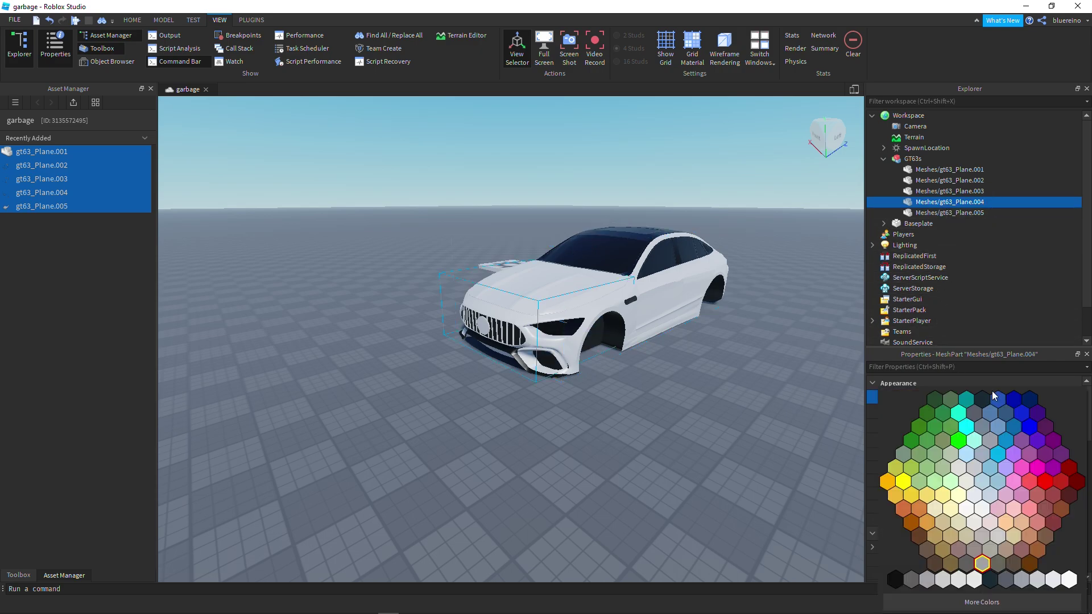
{"action": "left_click", "coordinate": [959, 578]}
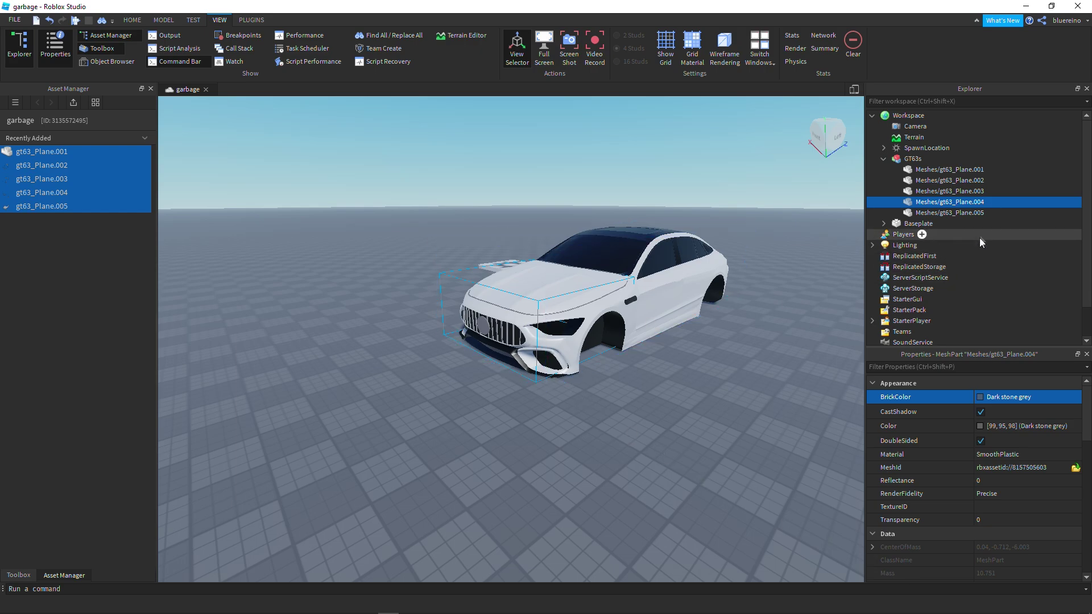
Set the BrickColor of Meshes/gt63_Plane.005 to Medium stone grey and its Reflectance to 0.1
{"action": "left_click", "coordinate": [962, 213]}
{"action": "left_click", "coordinate": [1003, 396]}
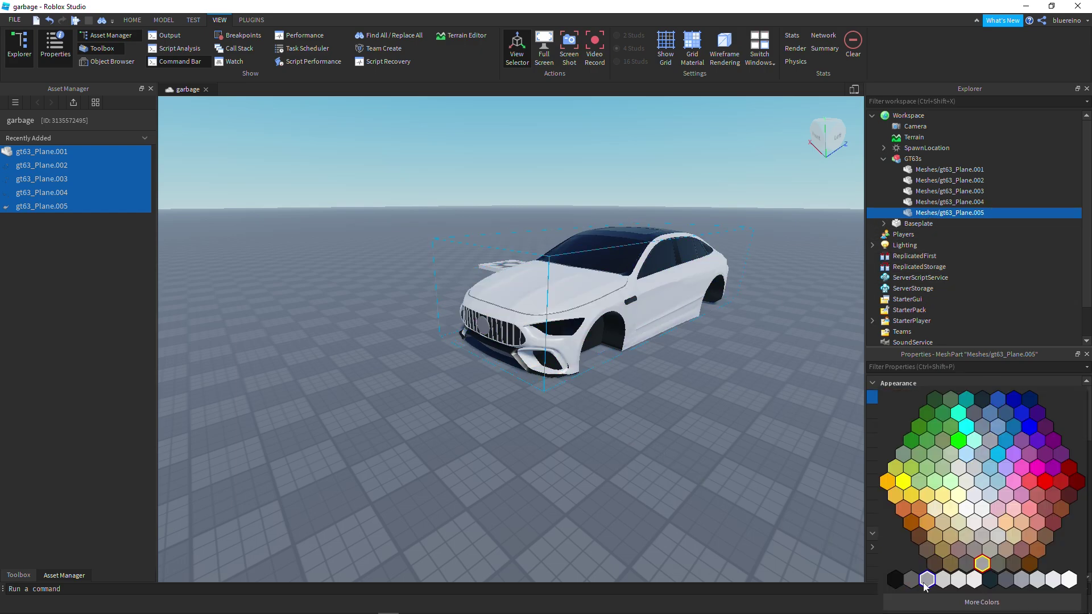
{"action": "left_click", "coordinate": [925, 581]}
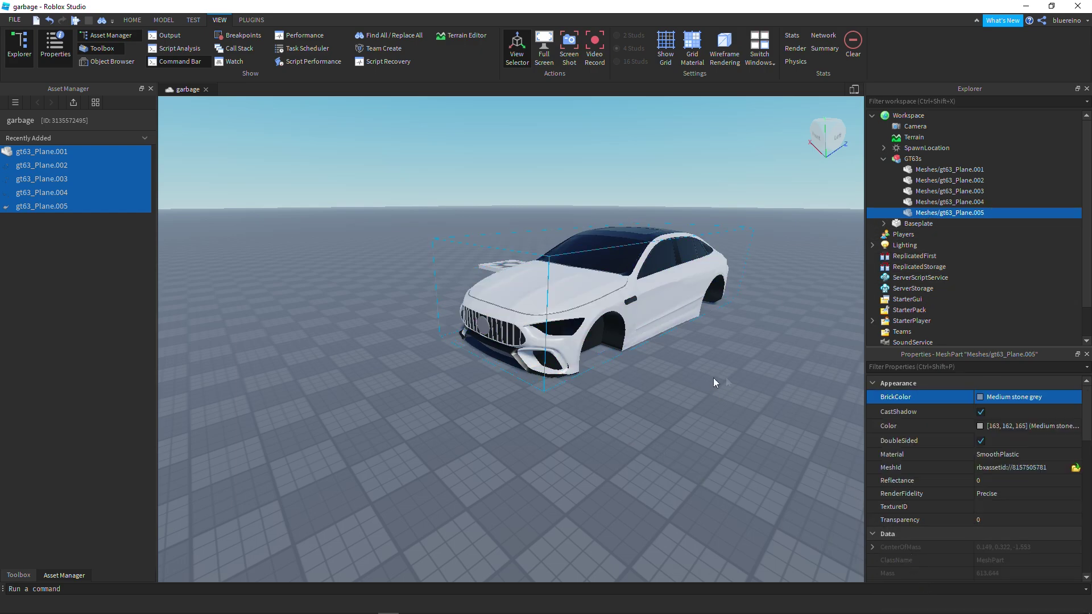
{"action": "left_click", "coordinate": [991, 483]}
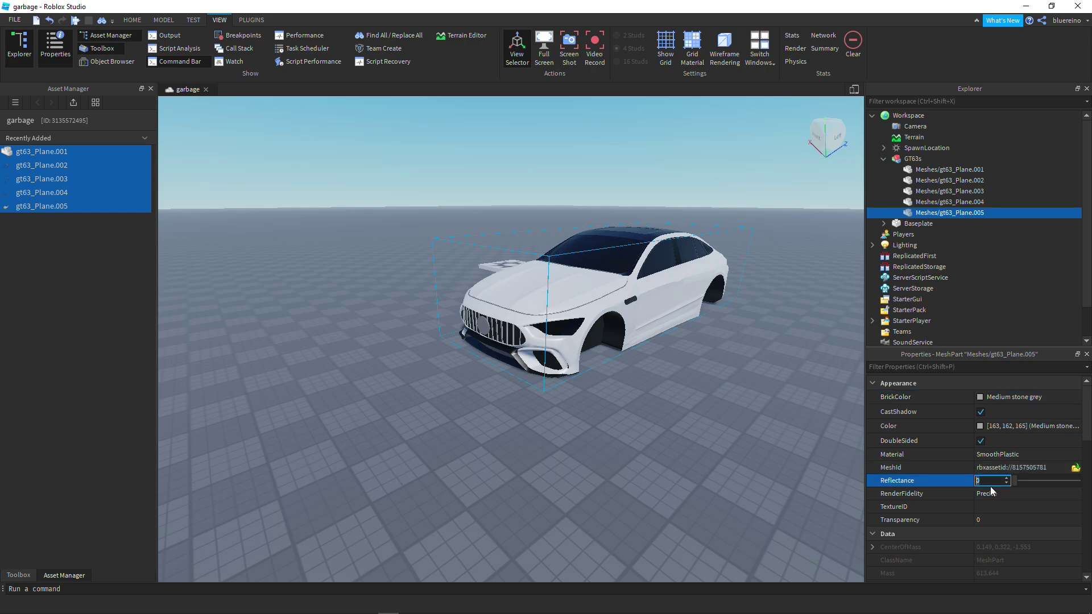
{"action": "type", "text": ".1"}
{"action": "key", "text": "Return"}
Move the whole GT63s model across the baseplate and rotate it 90 degrees
{"action": "left_click", "coordinate": [750, 398]}
{"action": "key", "text": "w"}
{"action": "right_click_drag", "start_coordinate": [750, 398], "coordinate": [750, 399]}
{"action": "key", "text": "d"}
{"action": "key", "text": "s"}
{"action": "scroll", "coordinate": [750, 398], "scroll_direction": "down", "scroll_amount": 5}
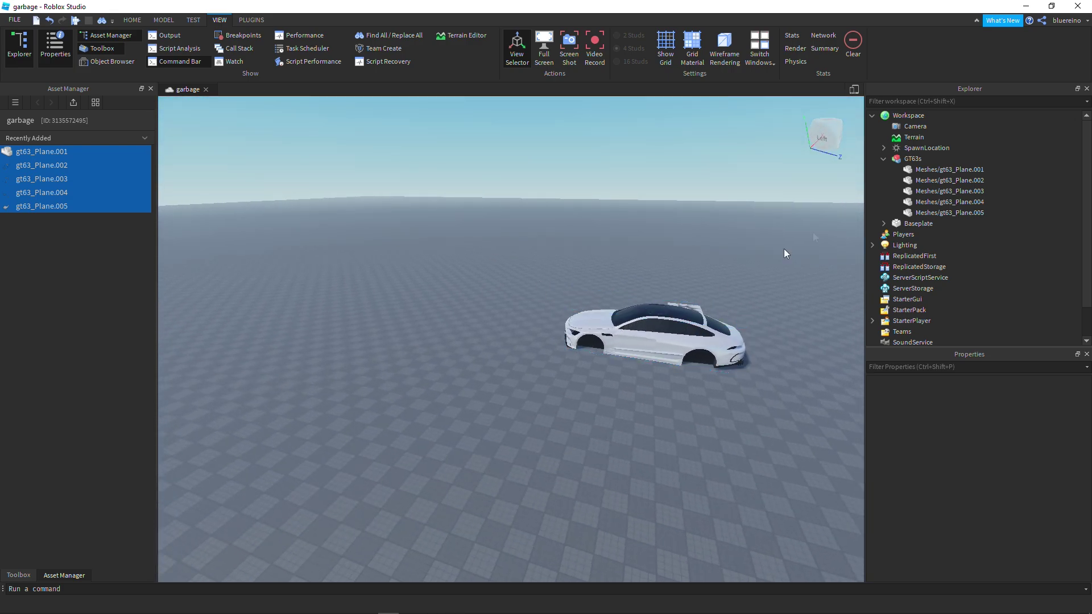
{"action": "left_click", "coordinate": [911, 159]}
{"action": "left_click_drag", "start_coordinate": [634, 320], "coordinate": [498, 327]}
{"action": "key", "text": "ctrl+r"}
Examine the coloured and repositioned car body from the front, the side and farther away
{"action": "left_click", "coordinate": [531, 248]}
{"action": "key", "text": "d"}
{"action": "right_click_drag", "start_coordinate": [530, 248], "coordinate": [530, 248]}
{"action": "key", "text": "w"}
{"action": "scroll", "coordinate": [530, 248], "scroll_direction": "up", "scroll_amount": 10}
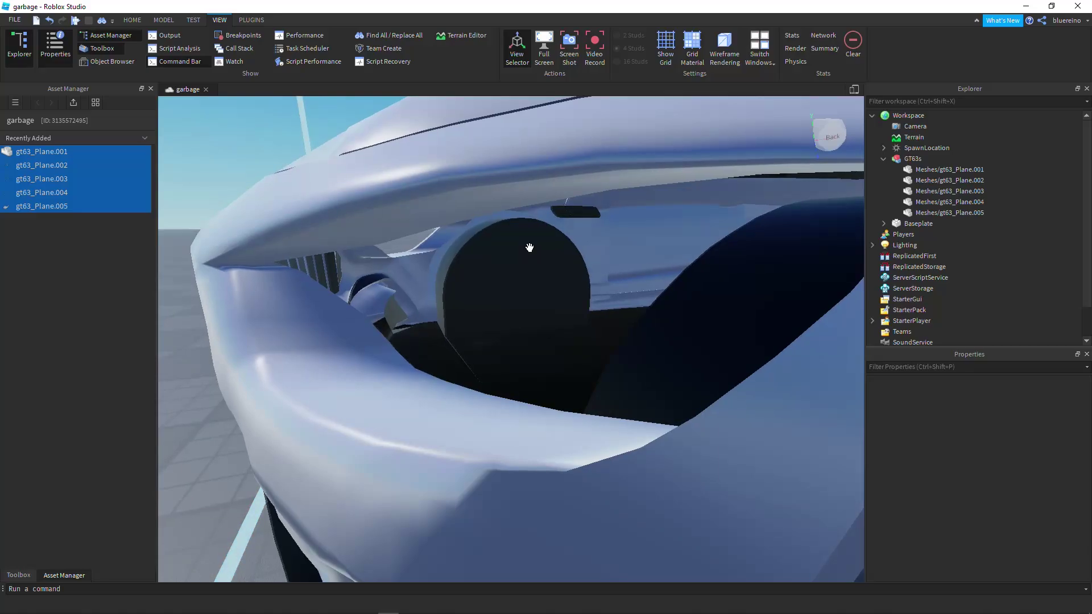
{"action": "scroll", "coordinate": [530, 248], "scroll_direction": "down", "scroll_amount": 10}
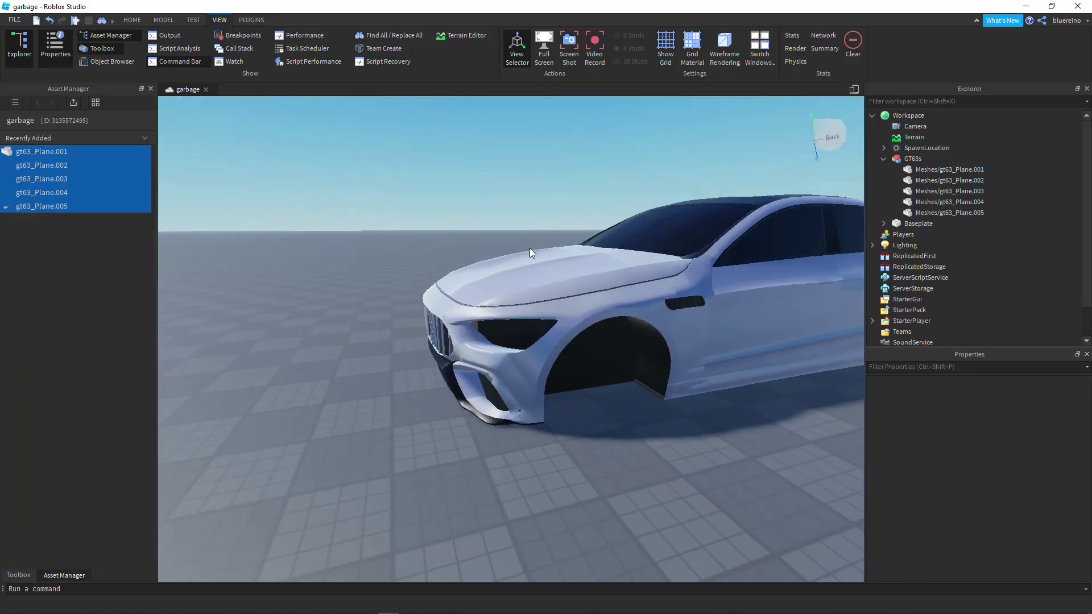
{"action": "right_click_drag", "start_coordinate": [530, 248], "coordinate": [530, 252]}
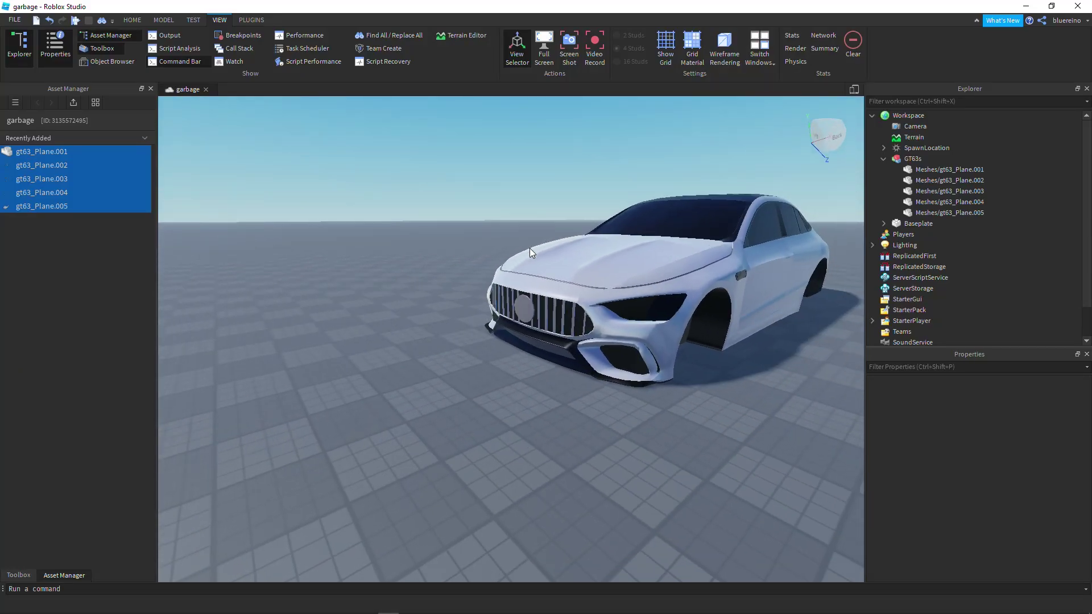
{"action": "scroll", "coordinate": [531, 248], "scroll_direction": "down", "scroll_amount": 5}
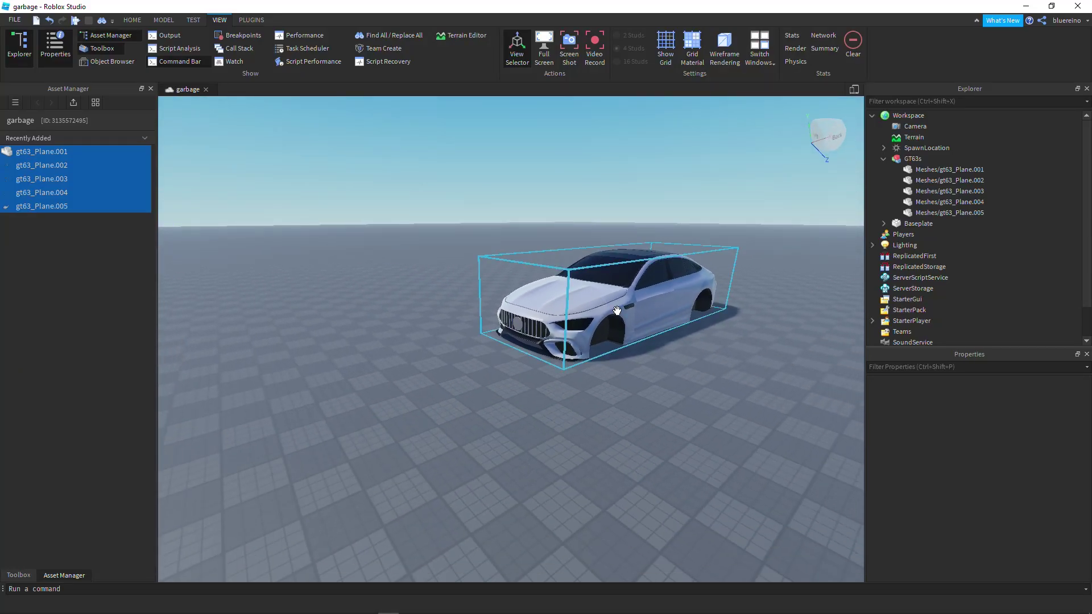
Turn off CanCollide for all five gt63_Plane meshes inside the GT63s model
{"action": "left_click", "coordinate": [885, 160]}
{"action": "left_click", "coordinate": [896, 161]}
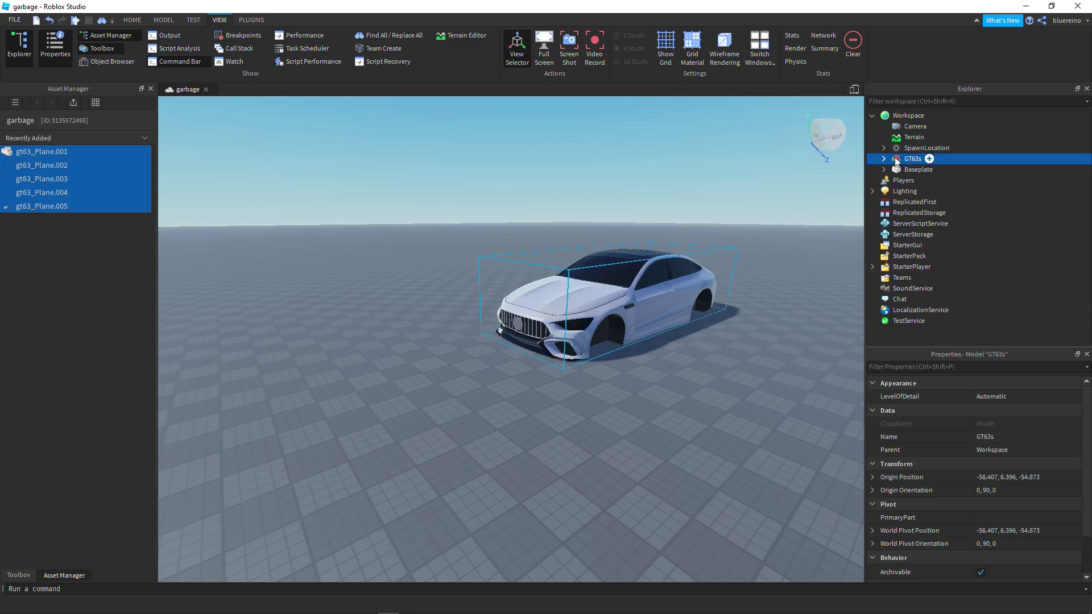
{"action": "left_click", "coordinate": [132, 20]}
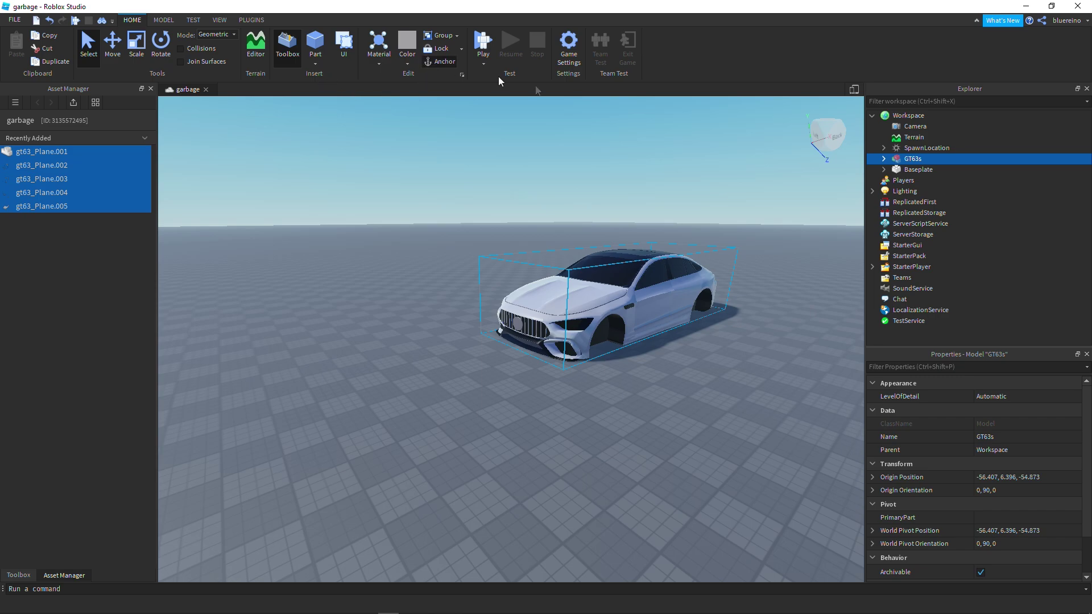
{"action": "left_click", "coordinate": [884, 159]}
{"action": "left_click", "coordinate": [933, 169]}
{"action": "left_click", "coordinate": [933, 212], "text": "shift"}
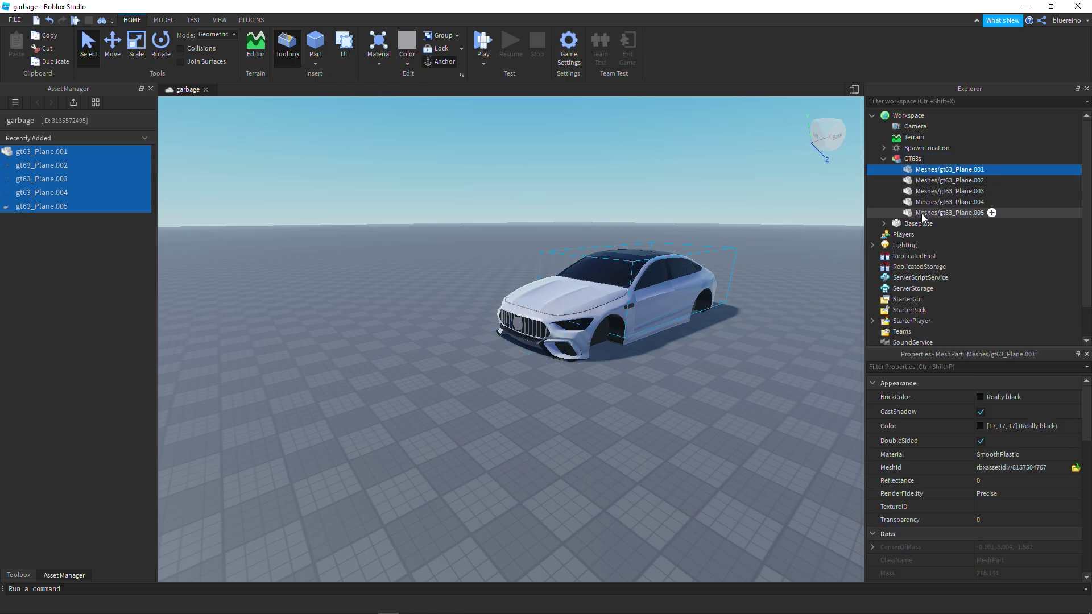
{"action": "left_click", "coordinate": [920, 172]}
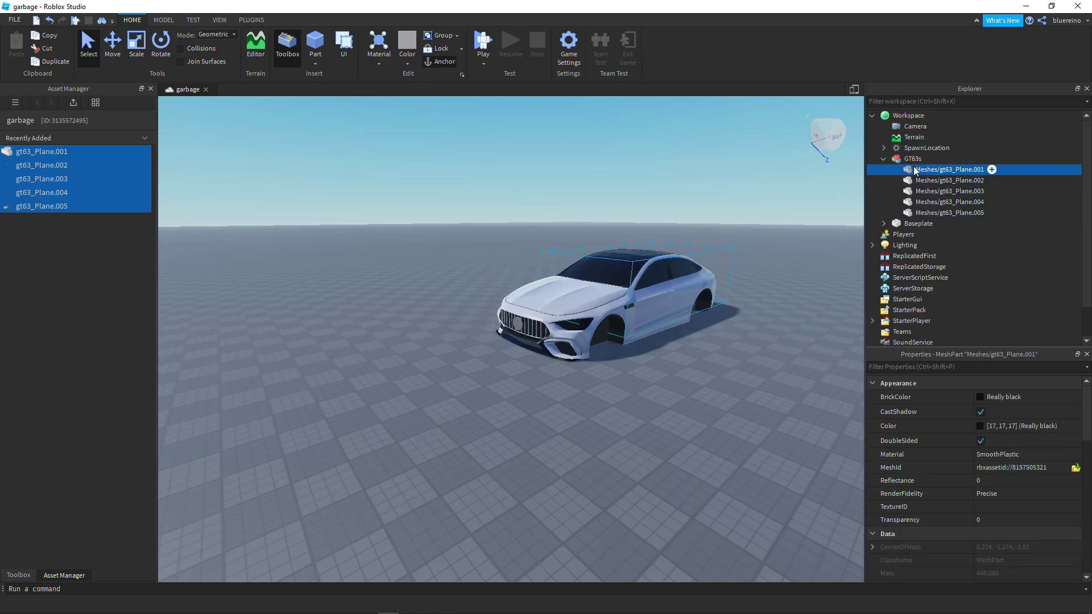
{"action": "left_click", "coordinate": [925, 214], "text": "shift"}
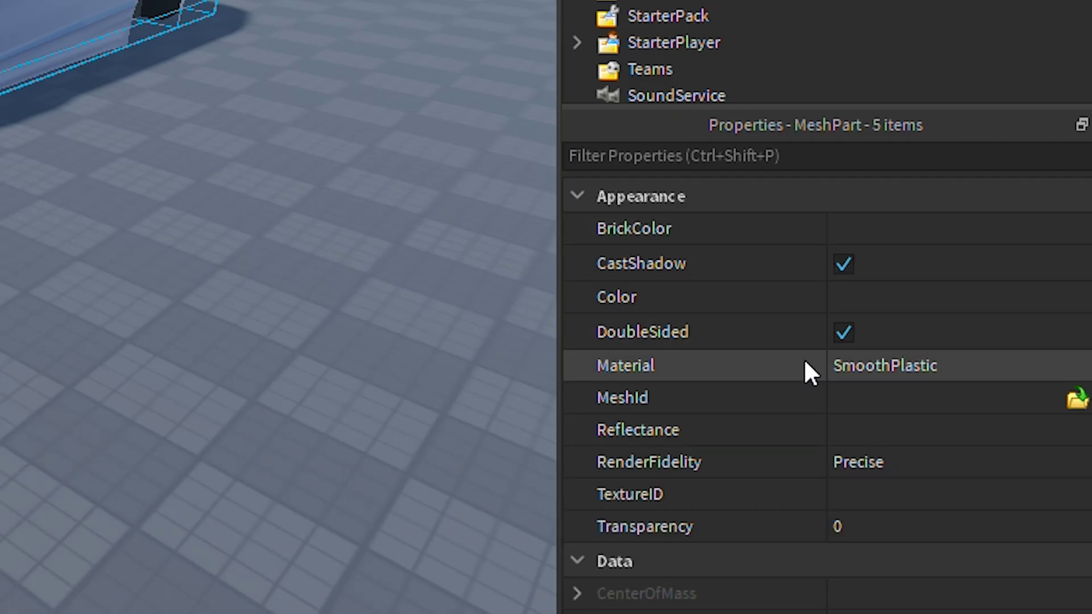
{"action": "scroll", "coordinate": [804, 358], "scroll_direction": "down", "scroll_amount": 10}
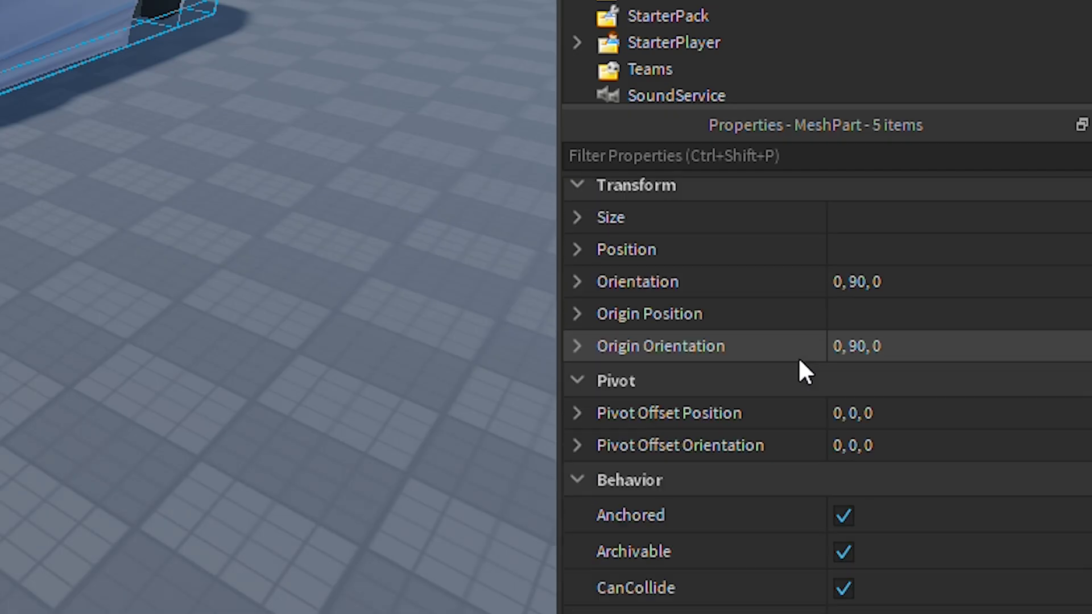
{"action": "left_click", "coordinate": [847, 387]}
{"action": "left_click", "coordinate": [593, 194]}
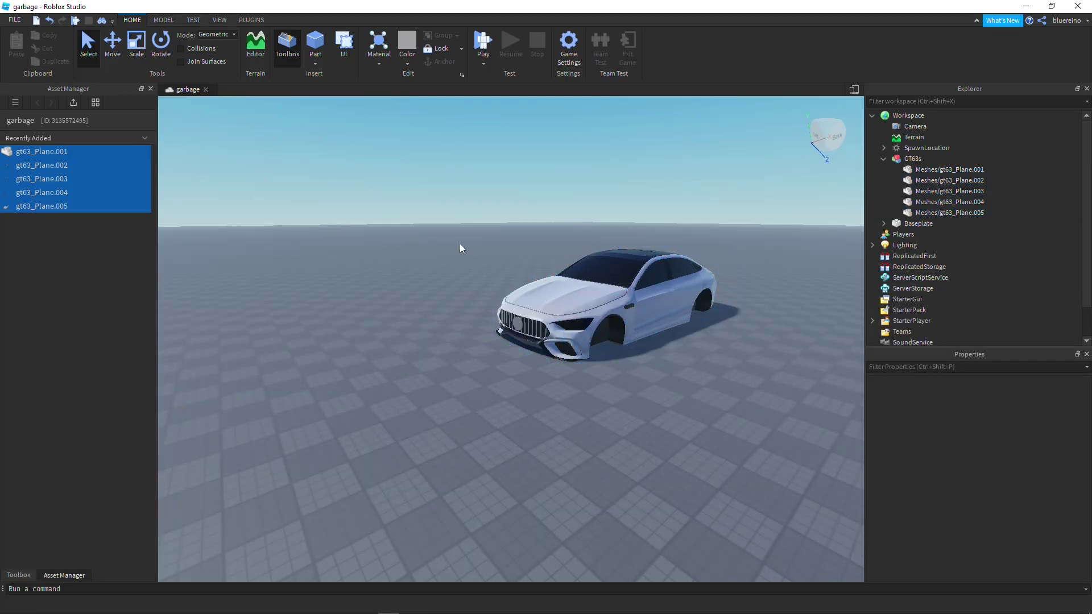
Start a playtest from the current camera position and walk the character into and through the GT63s car body
{"action": "right_click_drag", "start_coordinate": [459, 241], "coordinate": [481, 240]}
{"action": "scroll", "coordinate": [480, 240], "scroll_direction": "down", "scroll_amount": 5}
{"action": "left_click", "coordinate": [506, 88]}
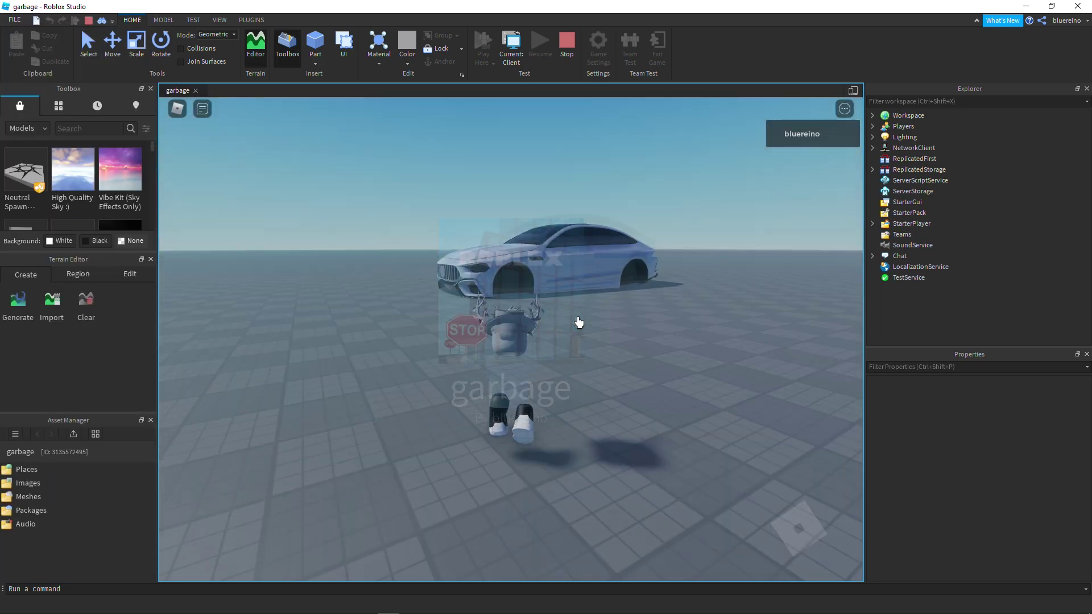
{"action": "key", "text": "w"}
{"action": "key", "text": "w"}
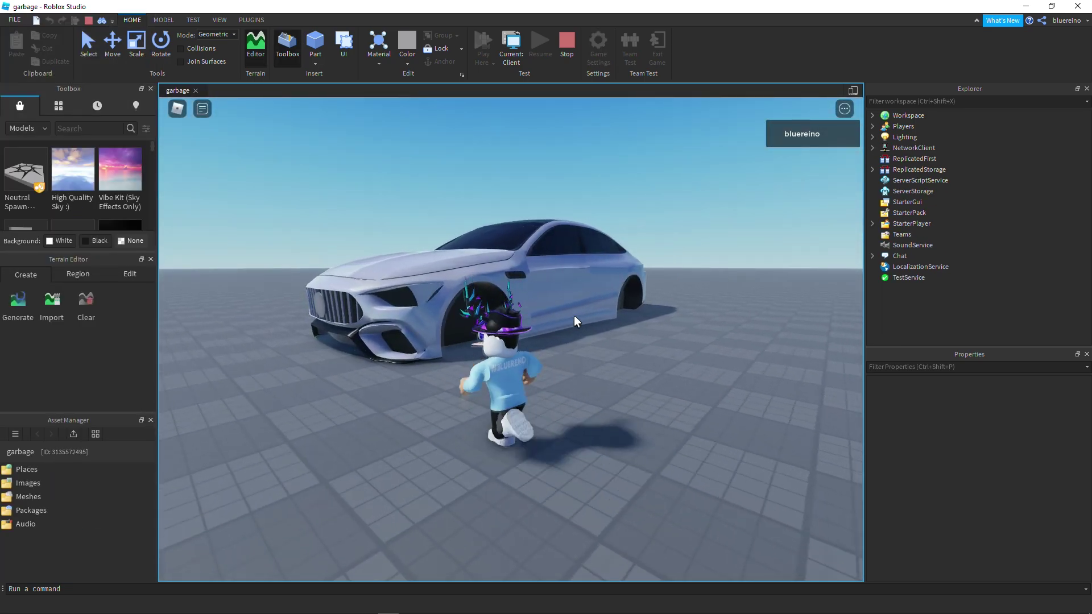
{"action": "key", "text": "space"}
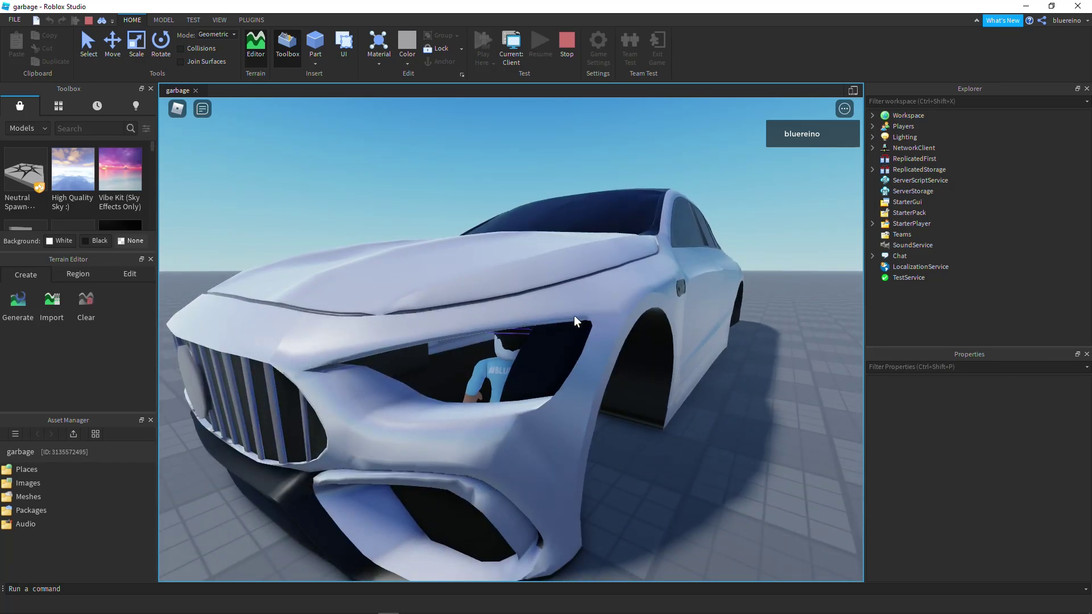
{"action": "key", "text": "w"}
{"action": "right_click_drag", "start_coordinate": [577, 322], "coordinate": [574, 317]}
{"action": "key", "text": "d"}
{"action": "key", "text": "s"}
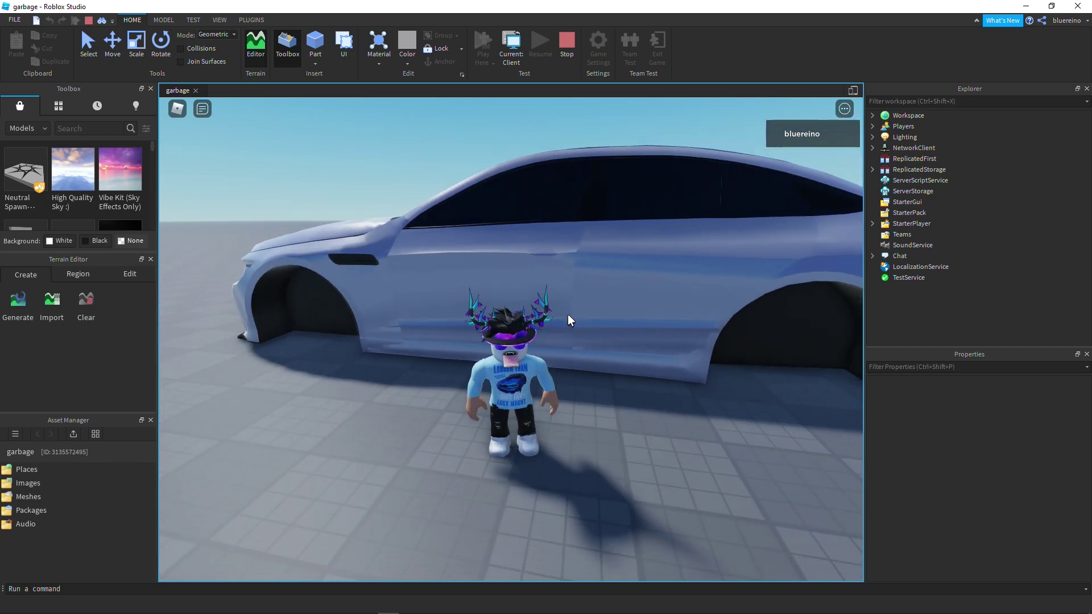
Walk around the GT63s, inspect its side and roof from near and far, and end the playtest
{"action": "key", "text": "d"}
{"action": "key", "text": "w"}
{"action": "key", "text": "space"}
{"action": "right_click_drag", "start_coordinate": [568, 321], "coordinate": [568, 320]}
{"action": "key", "text": "w"}
{"action": "key", "text": "a"}
{"action": "scroll", "coordinate": [569, 320], "scroll_direction": "down", "scroll_amount": 3}
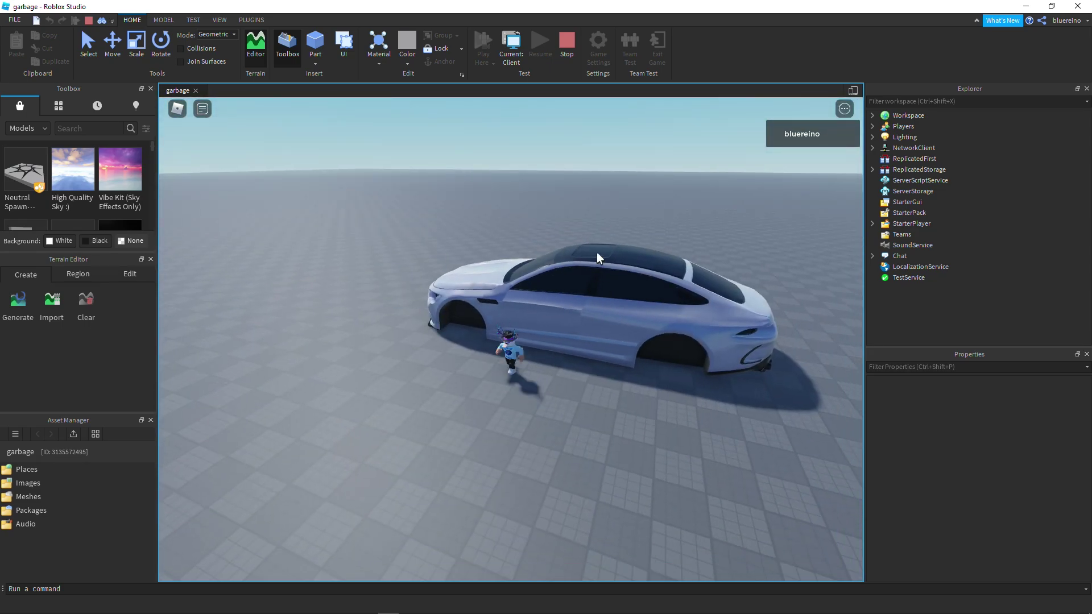
{"action": "key", "text": "s"}
{"action": "scroll", "coordinate": [580, 251], "scroll_direction": "down", "scroll_amount": 3}
{"action": "key", "text": "d"}
{"action": "scroll", "coordinate": [580, 249], "scroll_direction": "up", "scroll_amount": 3}
{"action": "key", "text": "w"}
{"action": "right_click_drag", "start_coordinate": [580, 249], "coordinate": [580, 249]}
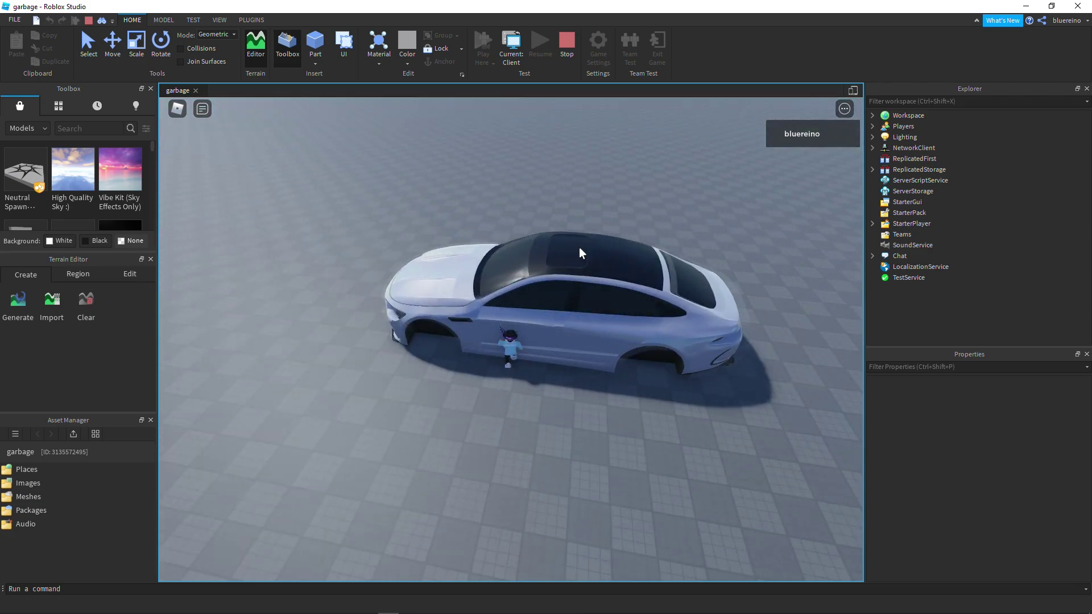
{"action": "scroll", "coordinate": [579, 249], "scroll_direction": "up", "scroll_amount": 3}
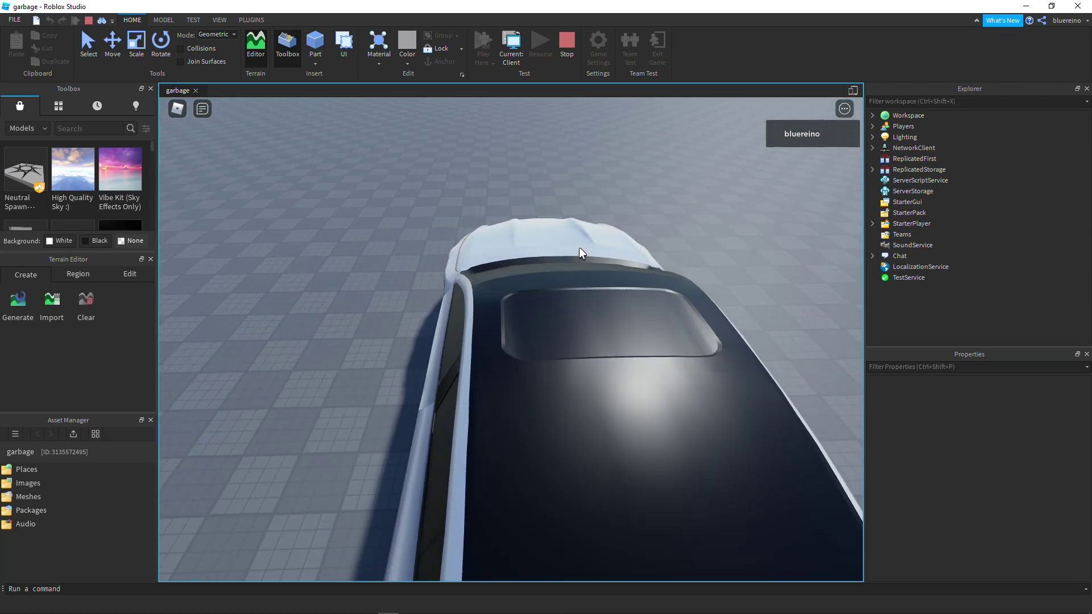
{"action": "left_click", "coordinate": [569, 45]}
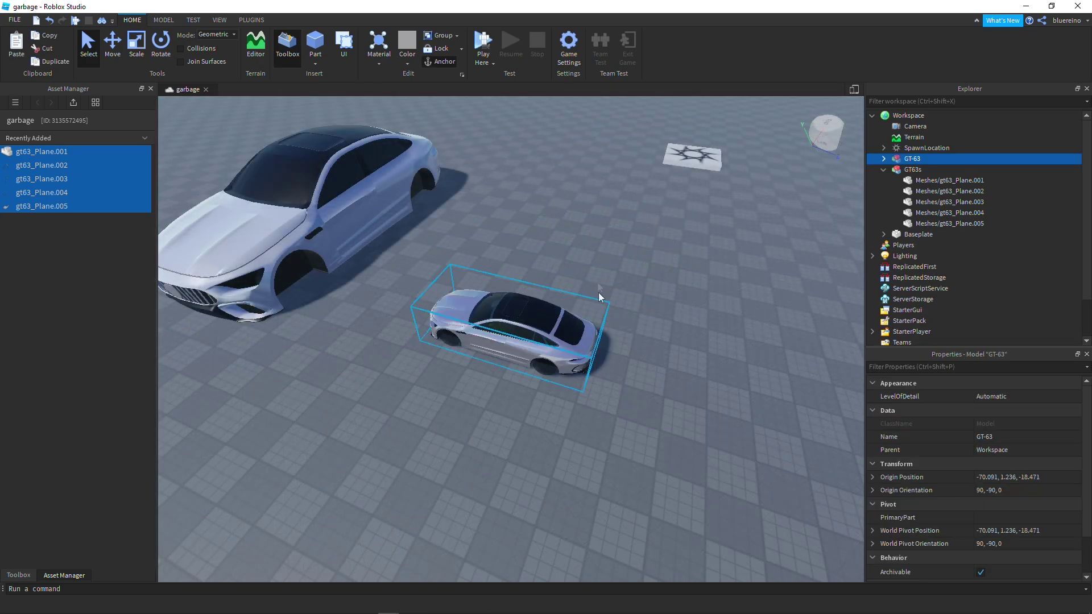
Compare the smaller GT-63 car with the GT63s body from above, behind and the side
{"action": "left_click", "coordinate": [590, 244]}
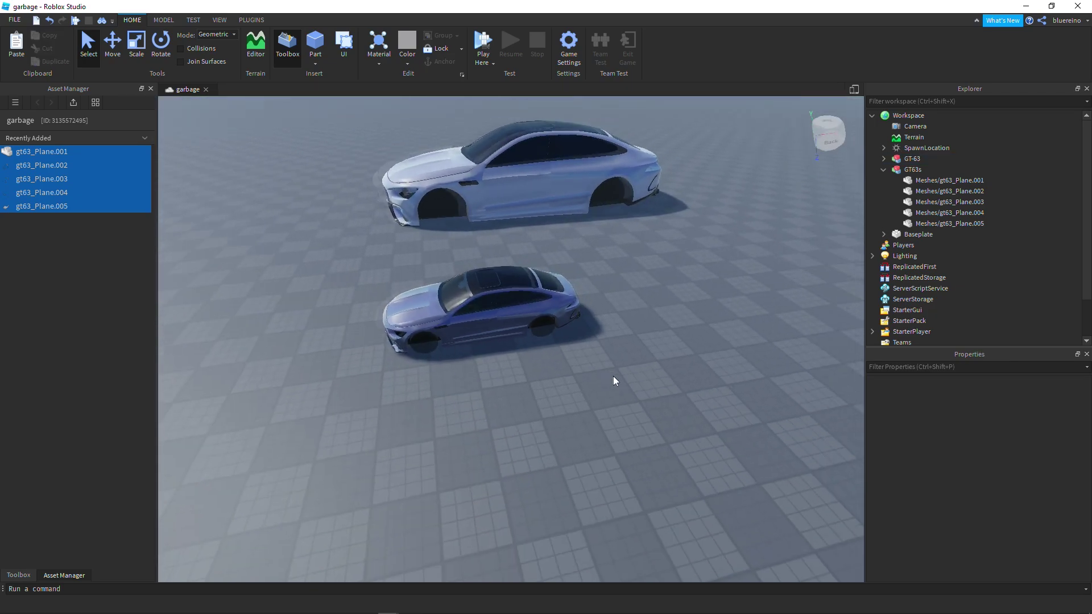
{"action": "key", "text": "w"}
{"action": "right_click_drag", "start_coordinate": [612, 377], "coordinate": [612, 376]}
{"action": "key", "text": "a"}
{"action": "key", "text": "w"}
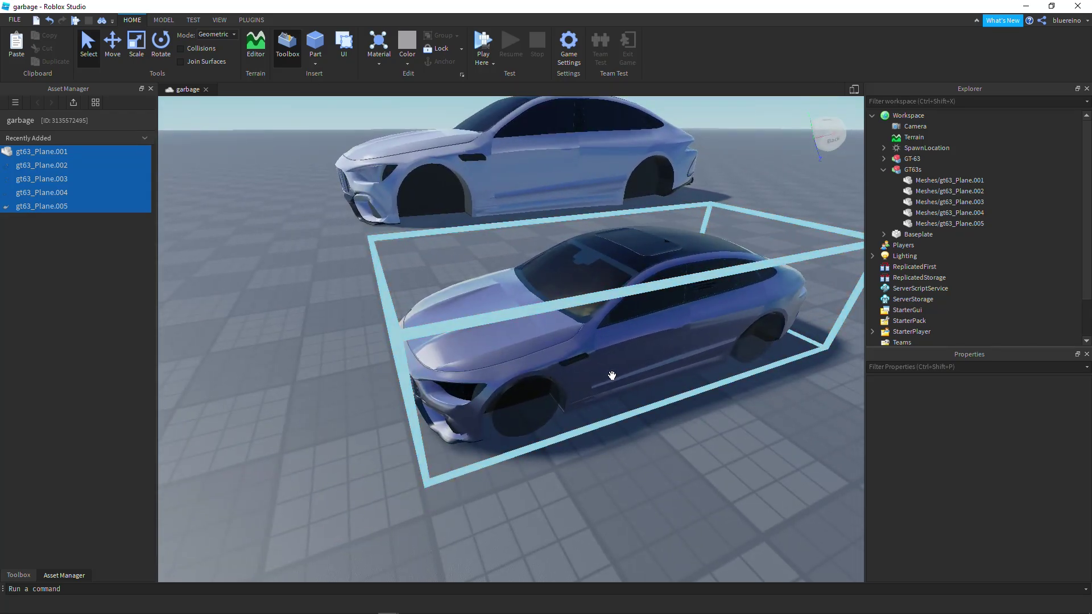
{"action": "key", "text": "d"}
{"action": "right_click_drag", "start_coordinate": [646, 322], "coordinate": [646, 322]}
{"action": "key", "text": "w"}
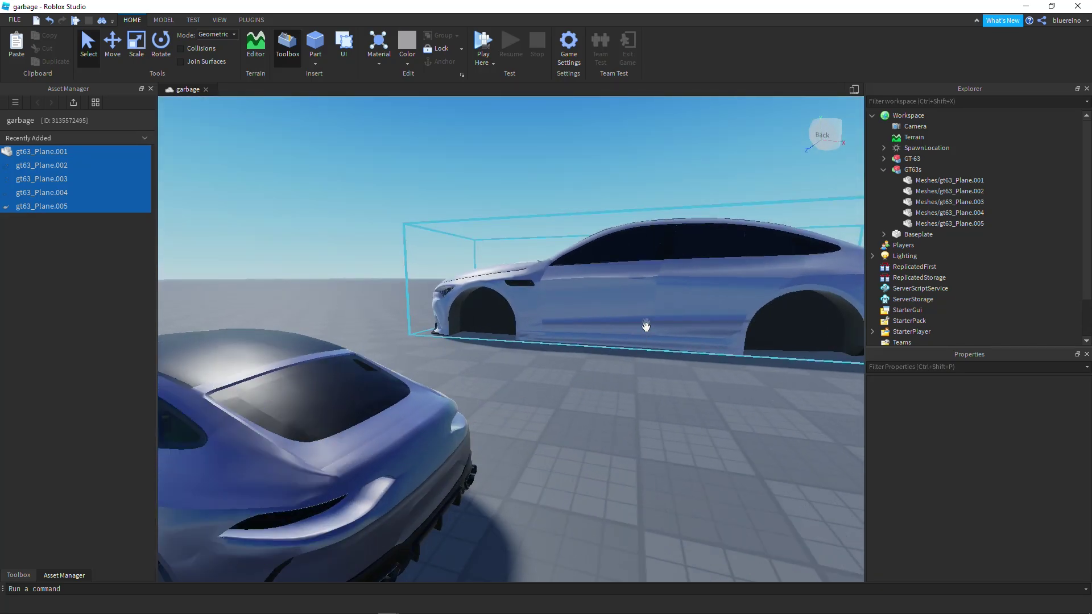
{"action": "key", "text": "s"}
{"action": "key", "text": "w"}
{"action": "key", "text": "a"}
Start a playtest from the current camera position, walk to the GT-63 and get into it
{"action": "left_click", "coordinate": [490, 63]}
{"action": "left_click", "coordinate": [507, 100]}
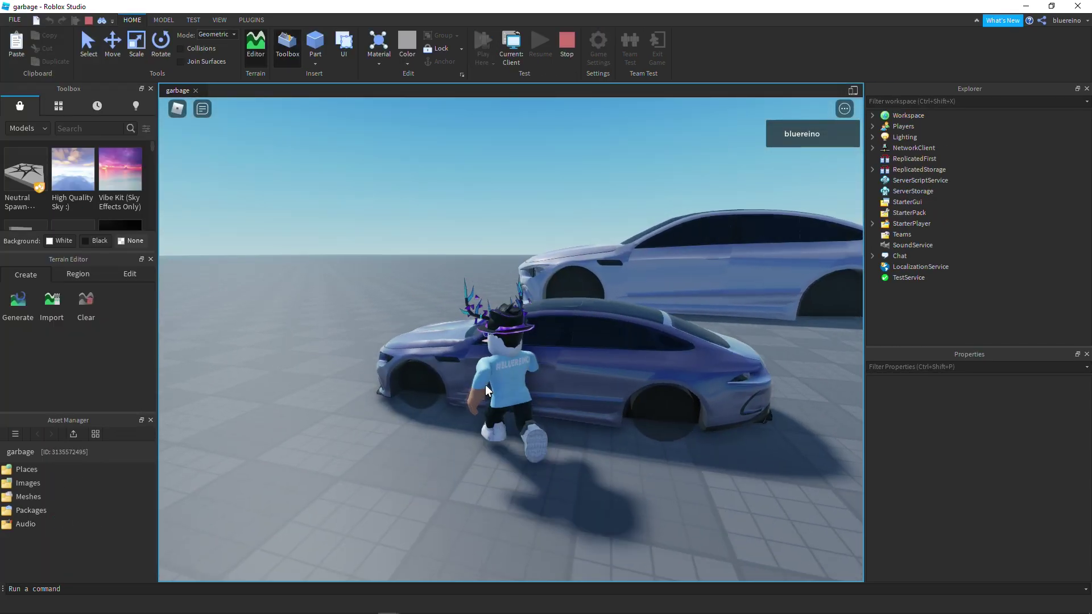
{"action": "key", "text": "w"}
{"action": "scroll", "coordinate": [486, 385], "scroll_direction": "down", "scroll_amount": 2}
{"action": "right_click_drag", "start_coordinate": [486, 385], "coordinate": [486, 385]}
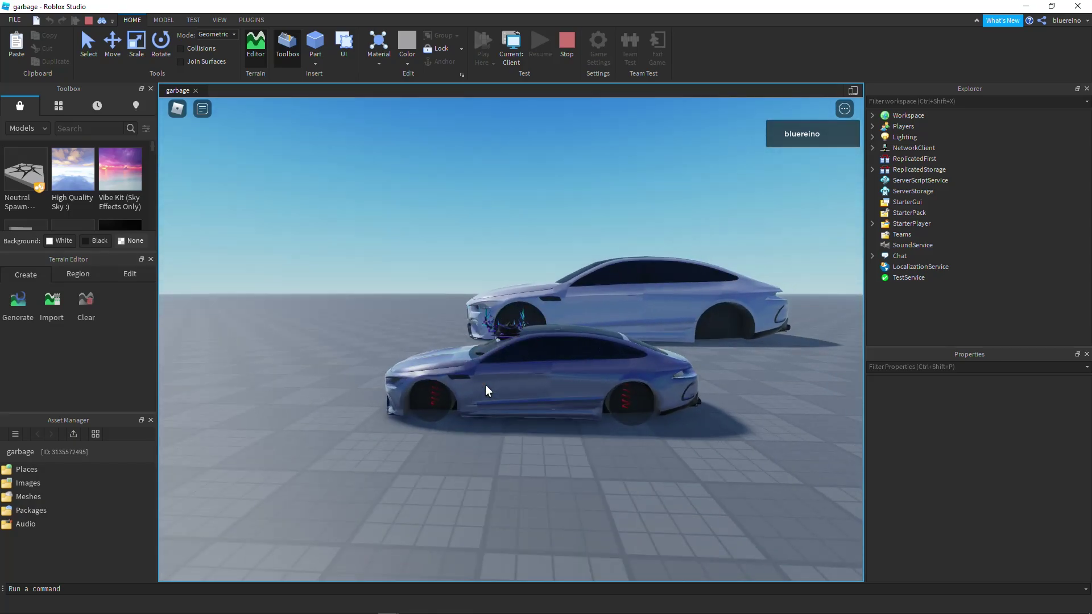
{"action": "key", "text": "w"}
{"action": "key", "text": "e"}
Test-drive the GT-63 across the baseplate with left and right turns, then reverse it beside the spawn location
{"action": "right_click_drag", "start_coordinate": [486, 385], "coordinate": [486, 385]}
{"action": "key", "text": "a"}
{"action": "key", "text": "w"}
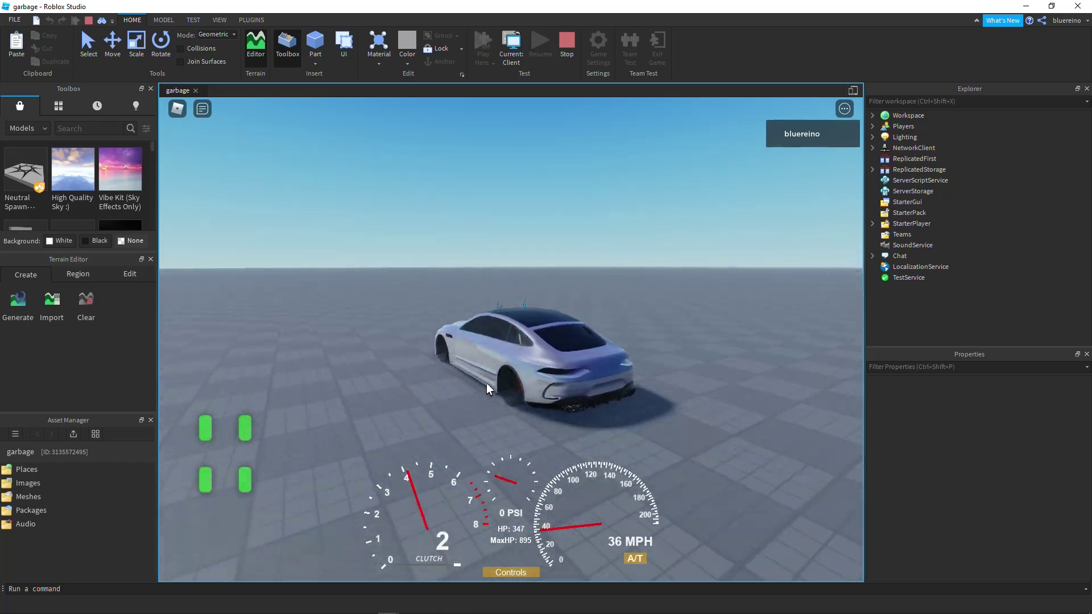
{"action": "key", "text": "a"}
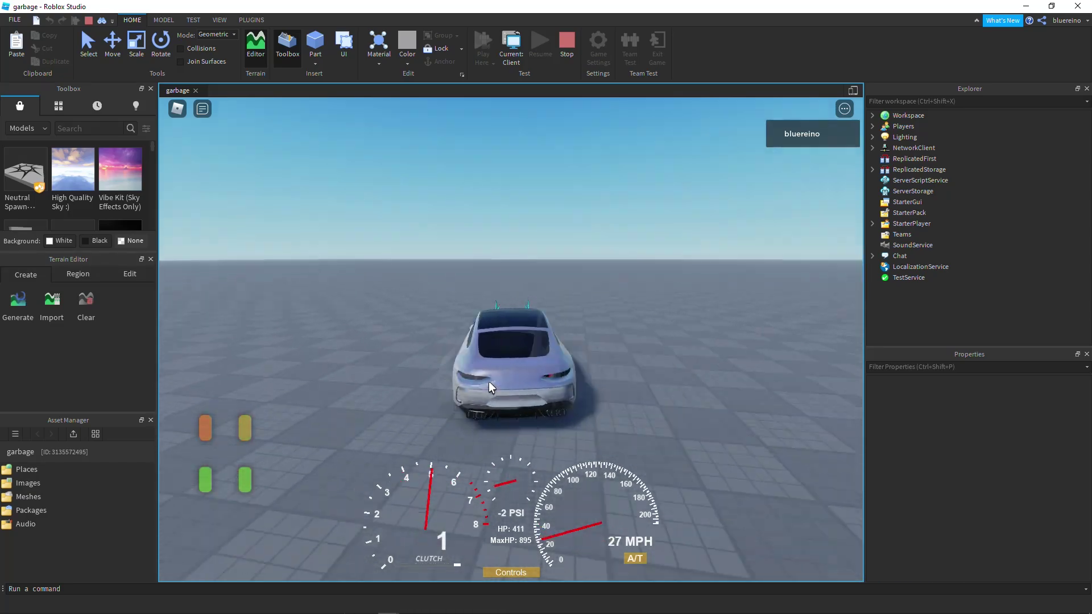
{"action": "key", "text": "d"}
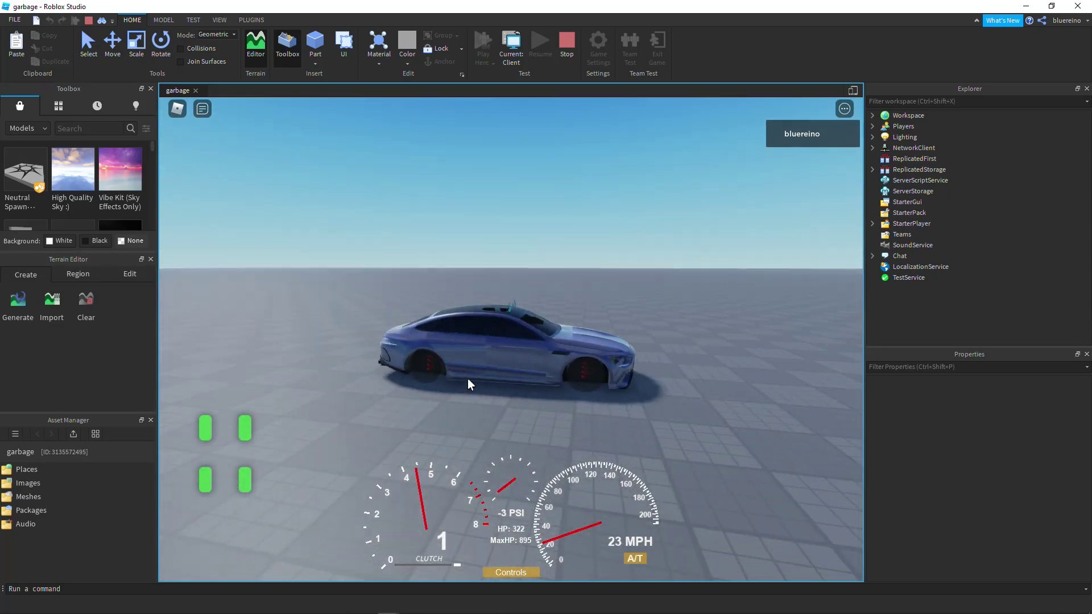
{"action": "key", "text": "a"}
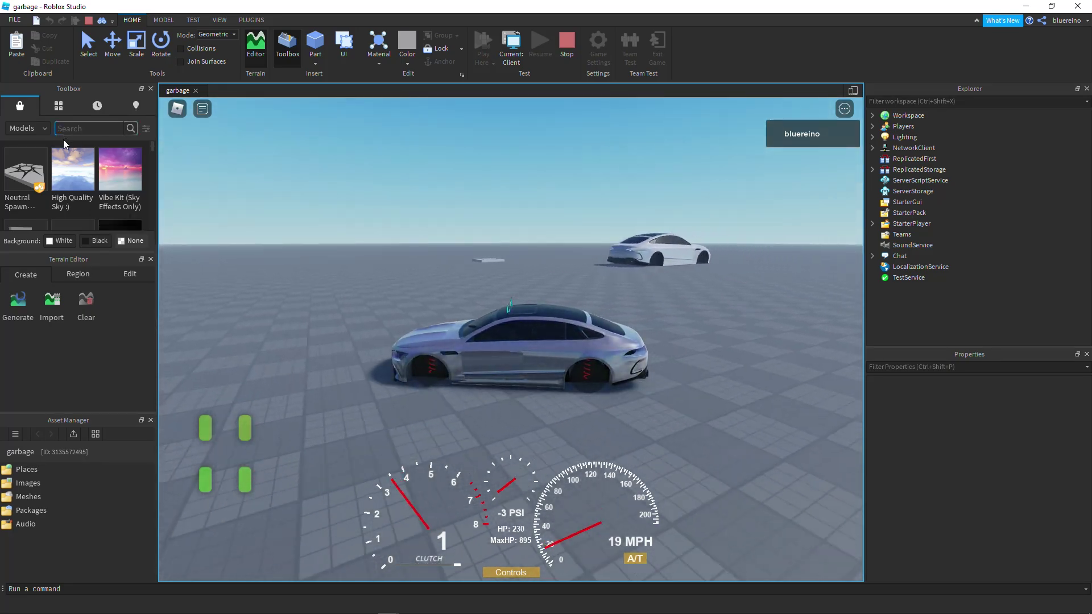
{"action": "right_click_drag", "start_coordinate": [451, 356], "coordinate": [451, 356]}
{"action": "key", "text": "d"}
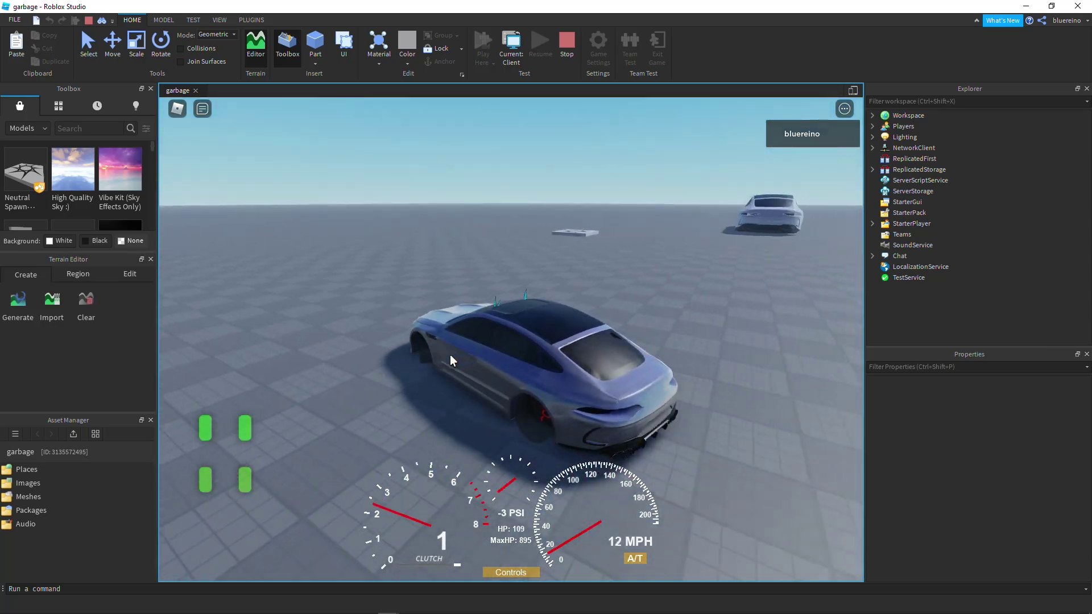
{"action": "key", "text": "d"}
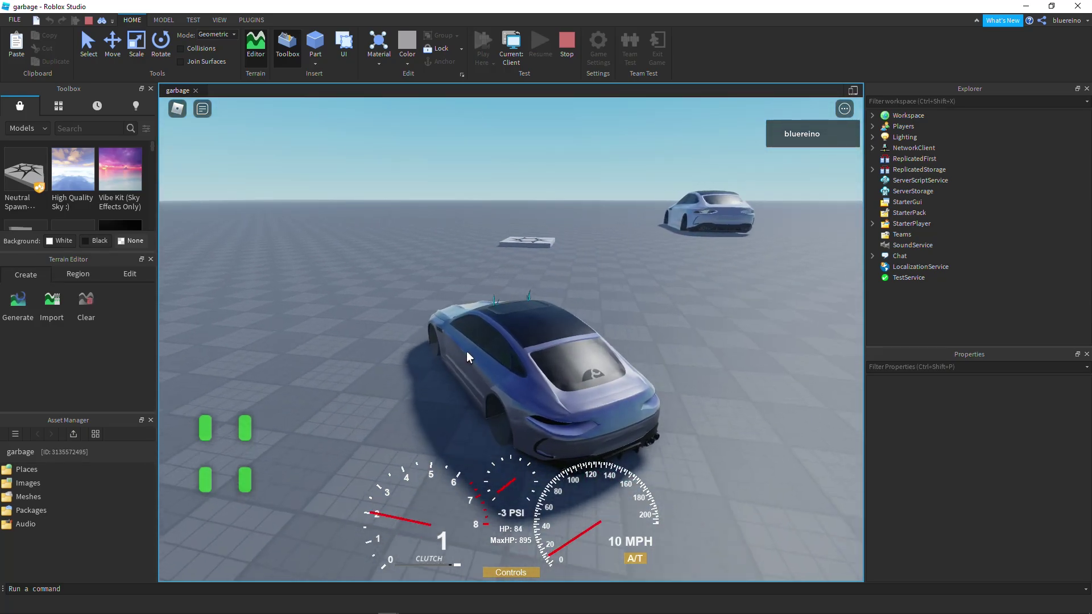
{"action": "right_click_drag", "start_coordinate": [467, 352], "coordinate": [467, 352]}
{"action": "key", "text": "w"}
{"action": "key", "text": "s"}
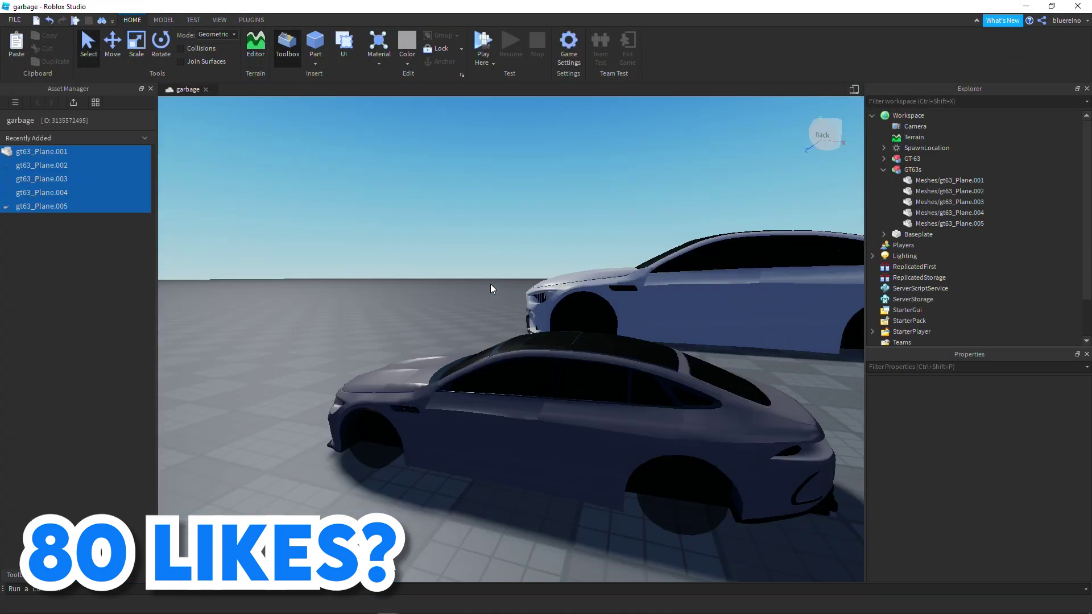
End the playtest and view both cars together from the front
{"action": "scroll", "coordinate": [492, 288], "scroll_direction": "down", "scroll_amount": 5}
{"action": "key", "text": "a"}
{"action": "right_click_drag", "start_coordinate": [491, 284], "coordinate": [490, 281]}
{"action": "key", "text": "a"}
{"action": "right_click_drag", "start_coordinate": [614, 243], "coordinate": [613, 244]}
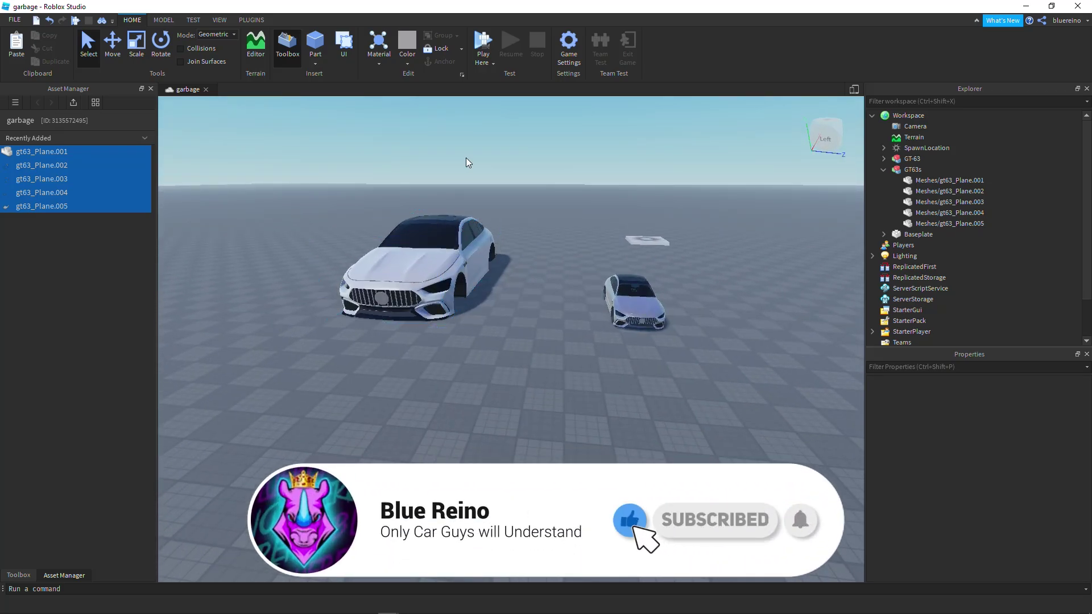